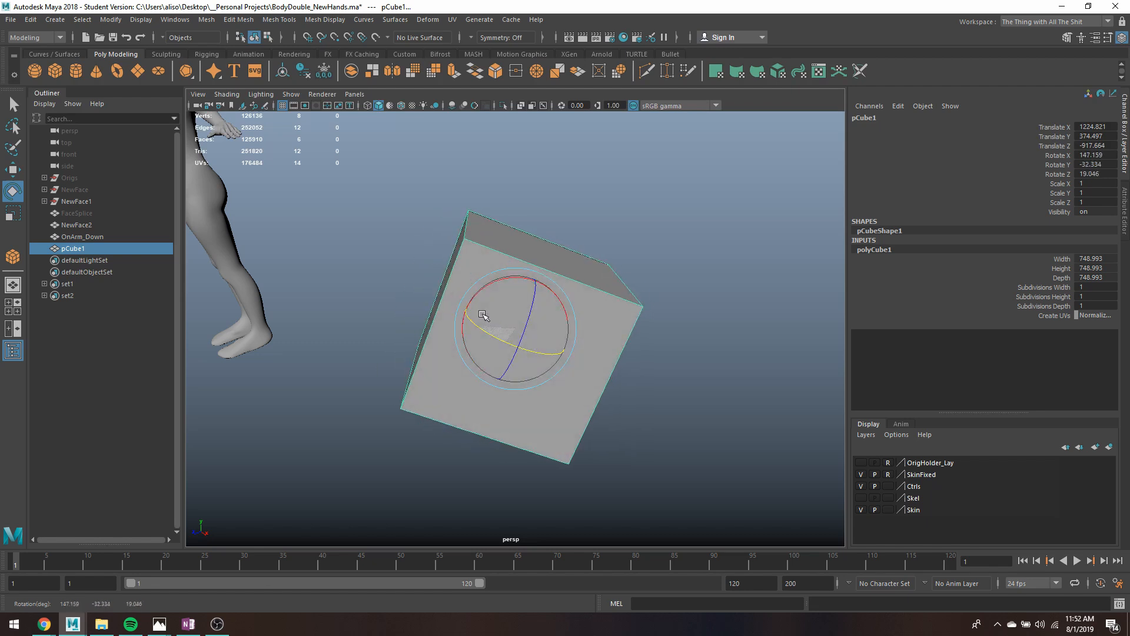
- Try rotating pCube1 freely and stretching it along its Z axis, undoing the scaling
left_click_drag(563, 374, 556, 372)
key("r")
left_click_drag(491, 305, 413, 199)
scroll(471, 285, "down", 4)
key("e")
left_click_drag(516, 343, 497, 323)
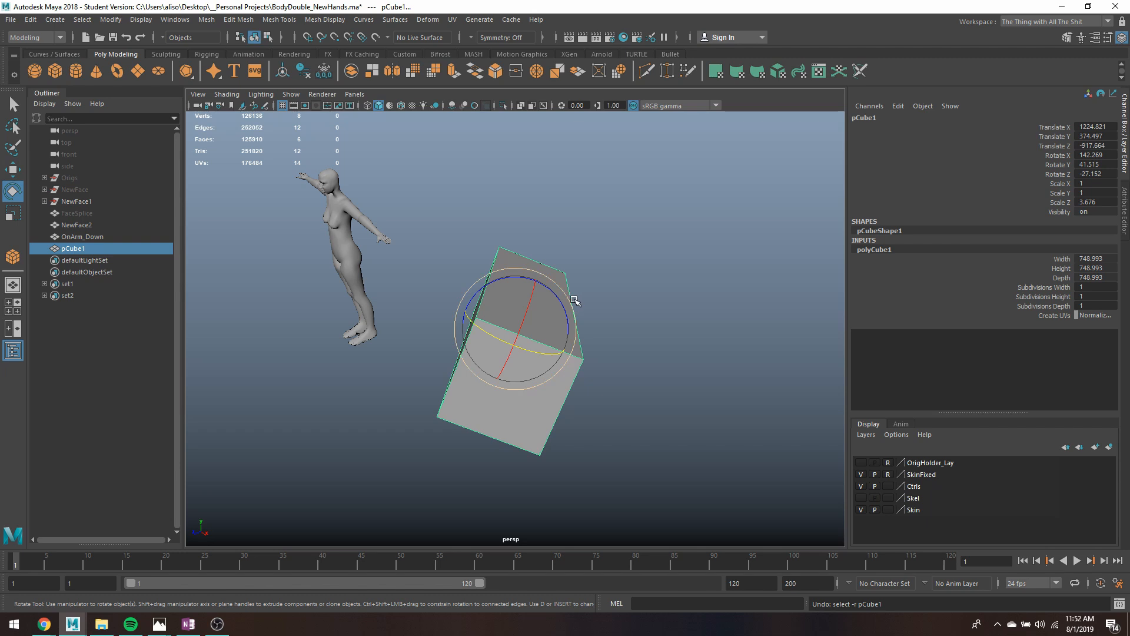
key("ctrl+z")
key("ctrl+z")
key("q")
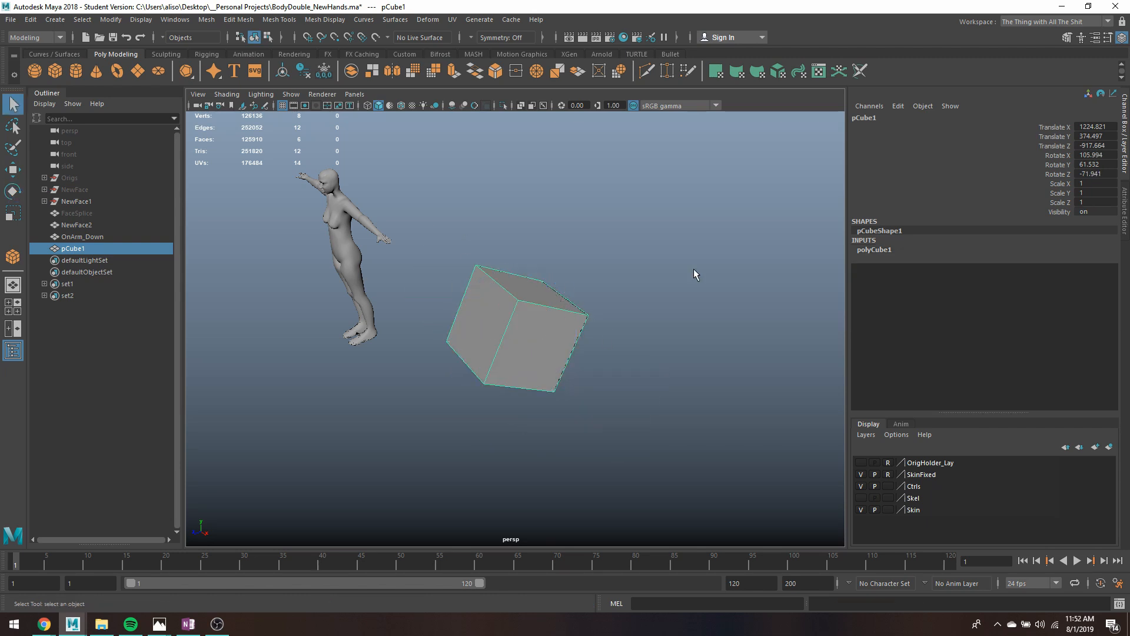
- Set all of pCube1's translate and rotate values to 0 and isolate the cube in the viewport
left_click_drag(1090, 171, 1090, 126)
type("0")
key("Return")
key("f")
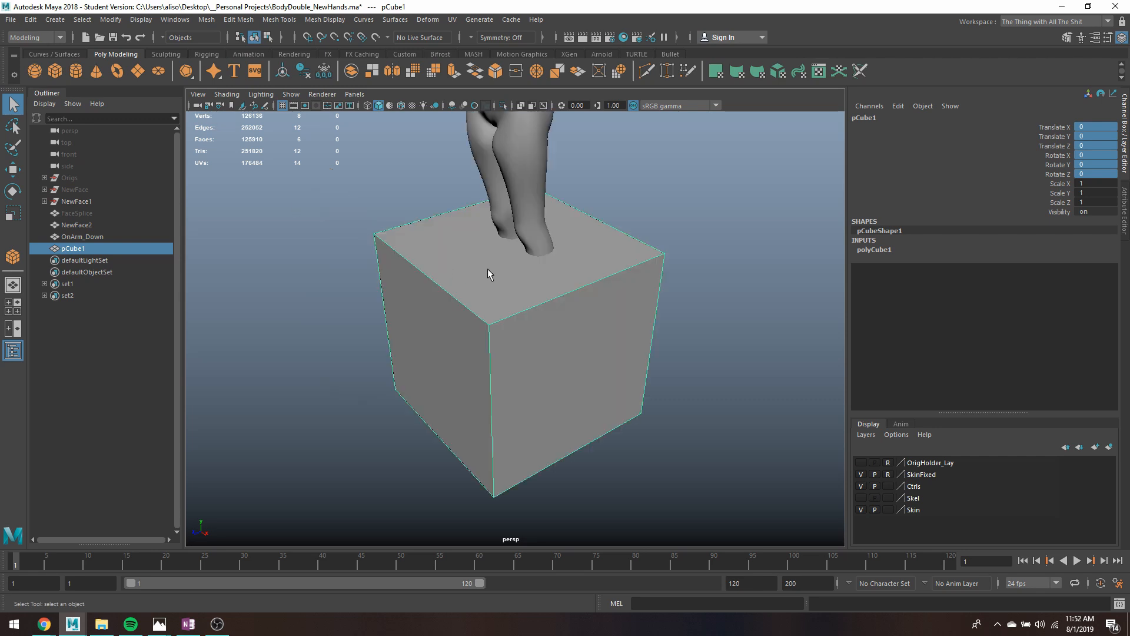
key("ctrl+1")
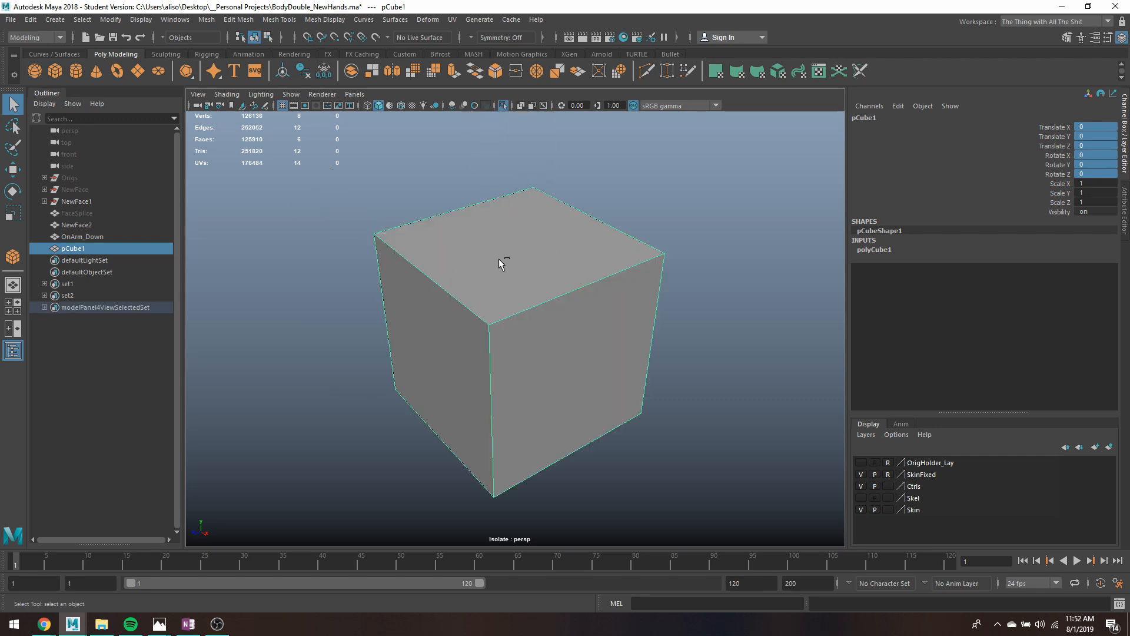
- Move the cube's pivot point from its center to a spot outside the cube, beyond its left side
left_click_drag(499, 259, 558, 289, "alt")
right_click_drag(535, 284, 510, 266)
key("w")
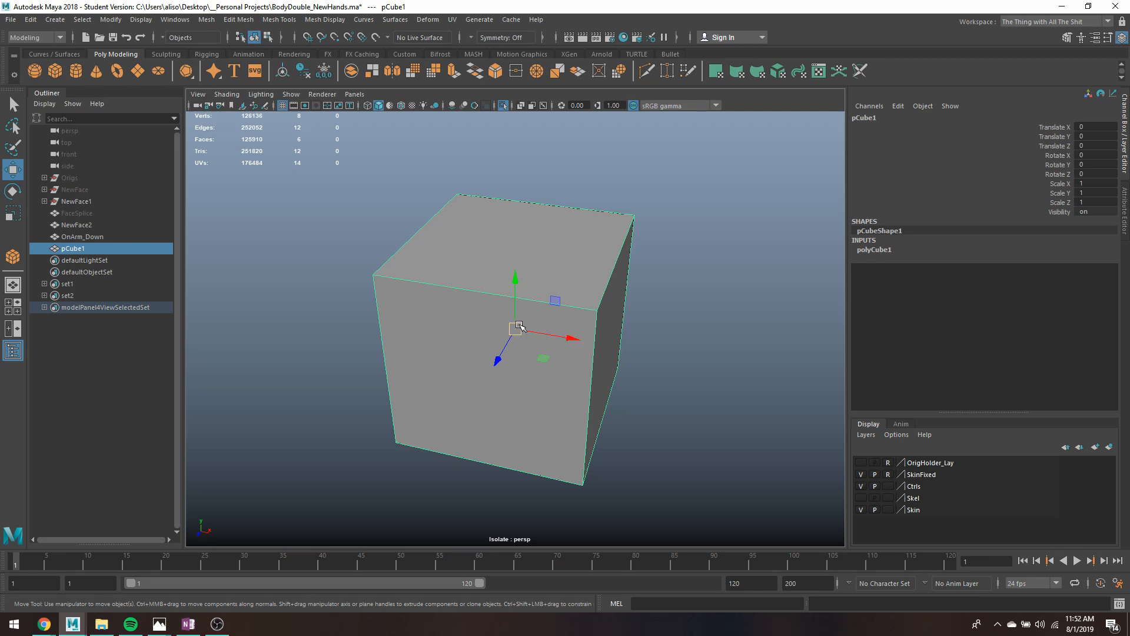
key("r")
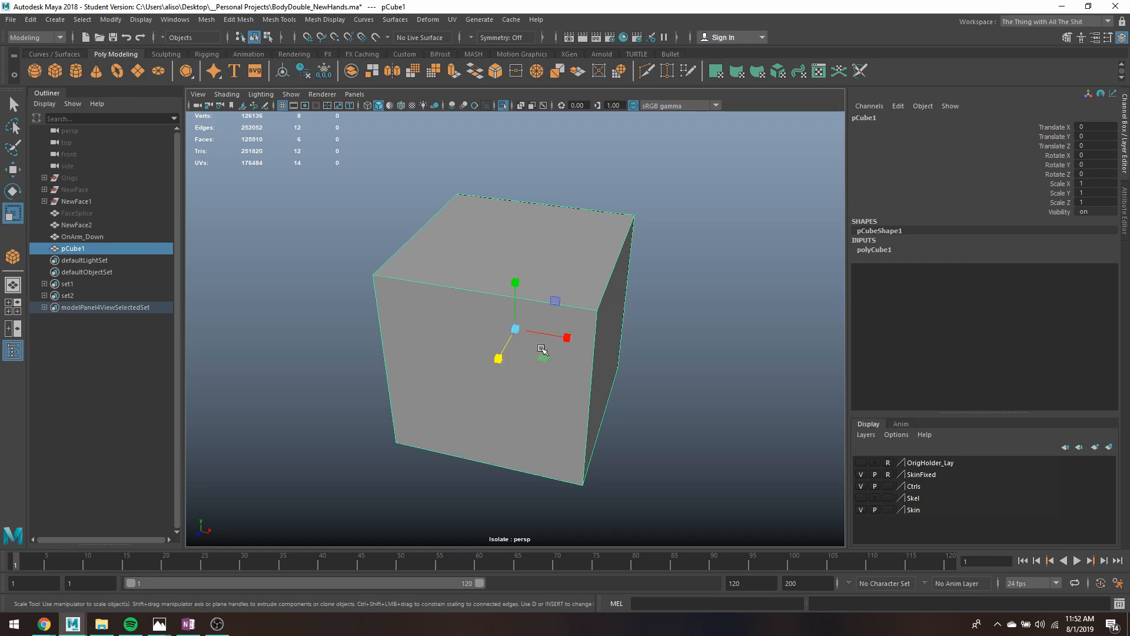
key("w")
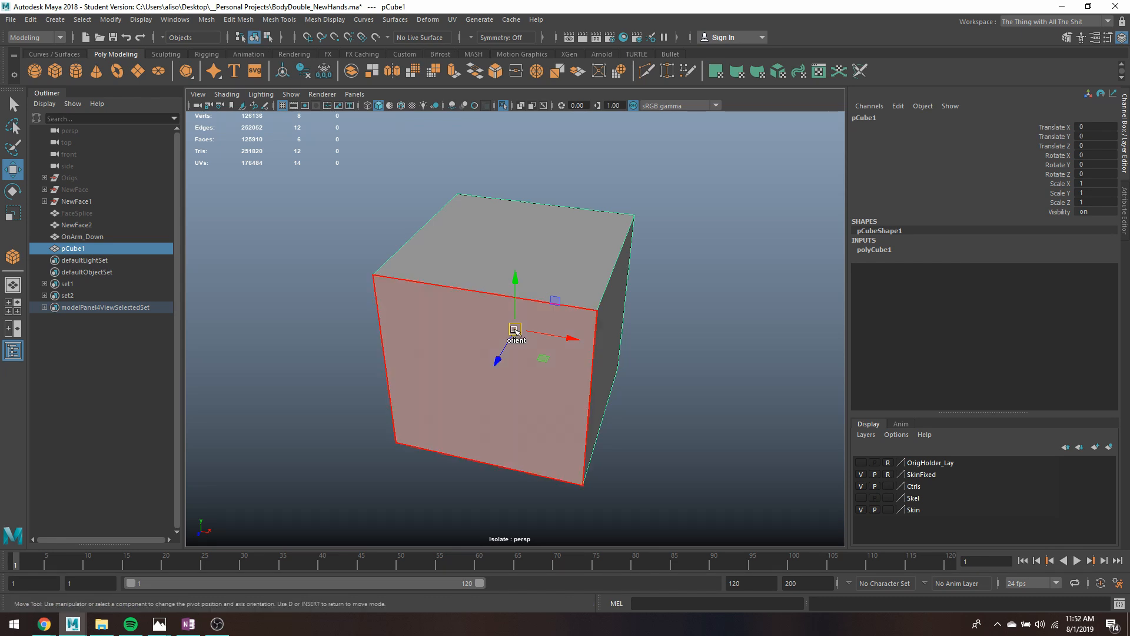
key("d")
left_click_drag(515, 330, 311, 292)
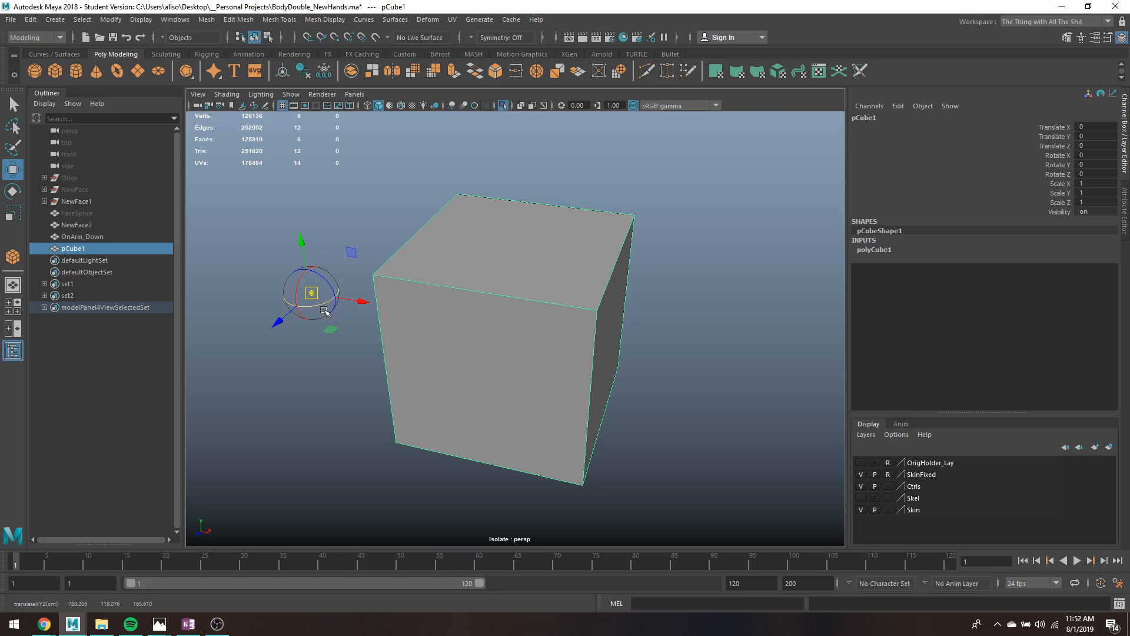
key("d")
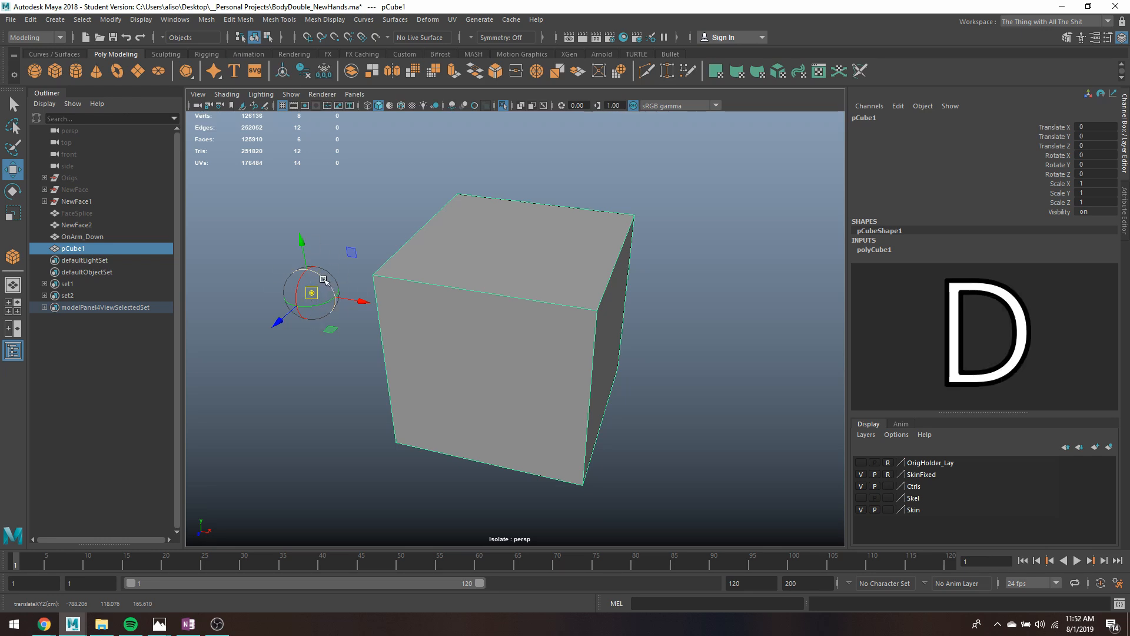
- Shift the pivot closer to the cube and tilt its orientation about 35.9 degrees around Z
left_click_drag(303, 253, 312, 276)
left_click_drag(360, 324, 411, 333)
left_click_drag(328, 360, 344, 293)
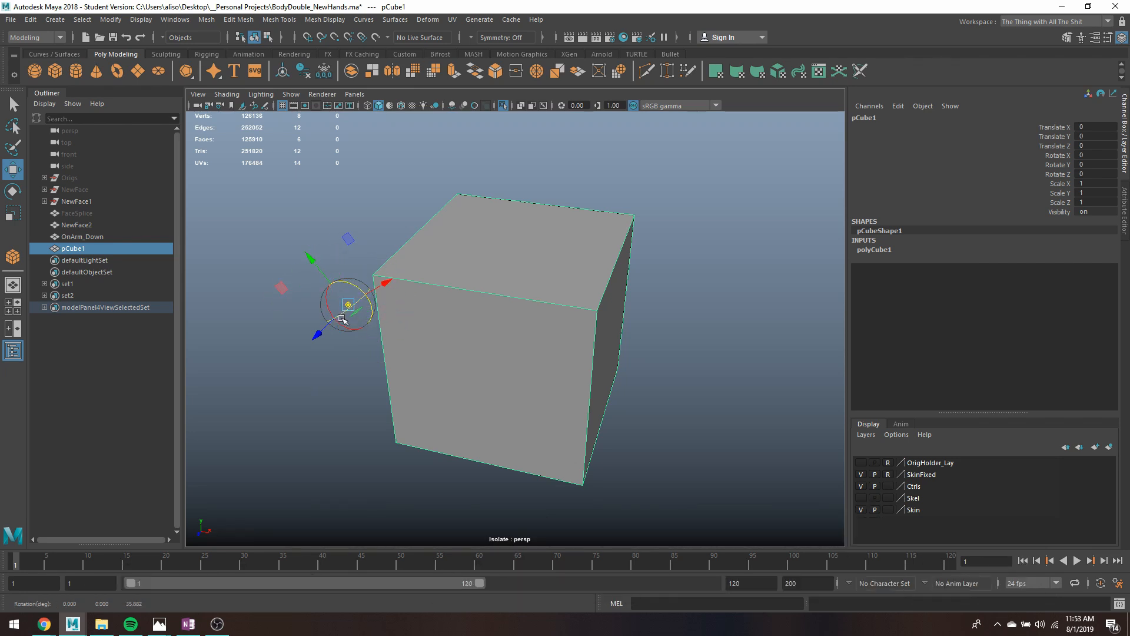
key("d")
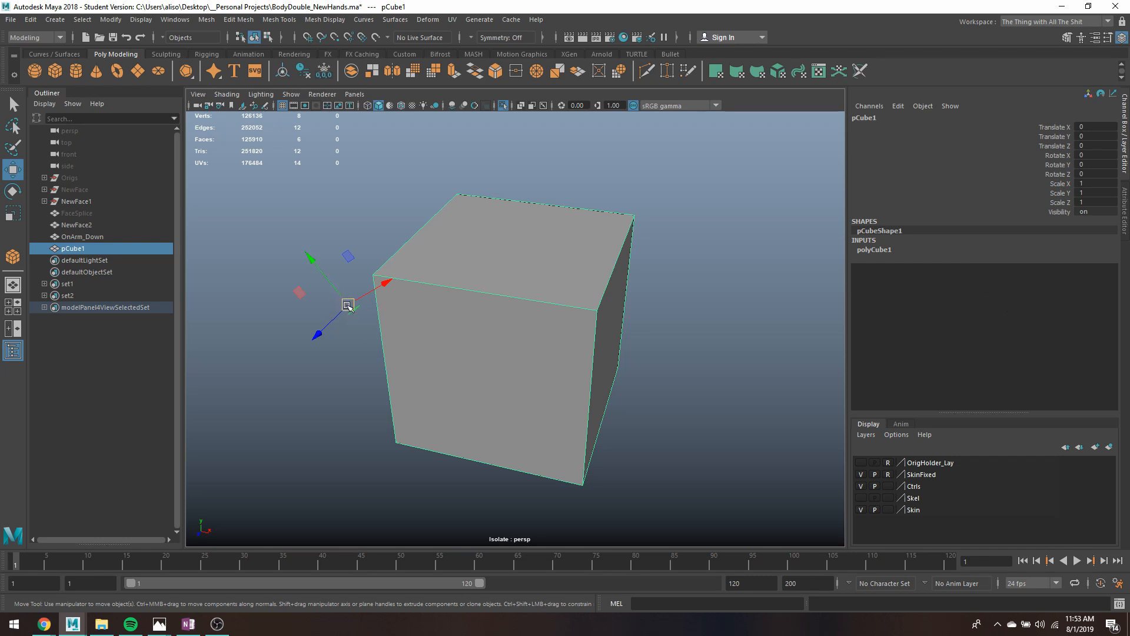
- Try moving and rotating the cube with its offset, tilted pivot, undoing each test
left_click_drag(352, 331, 330, 272, "alt")
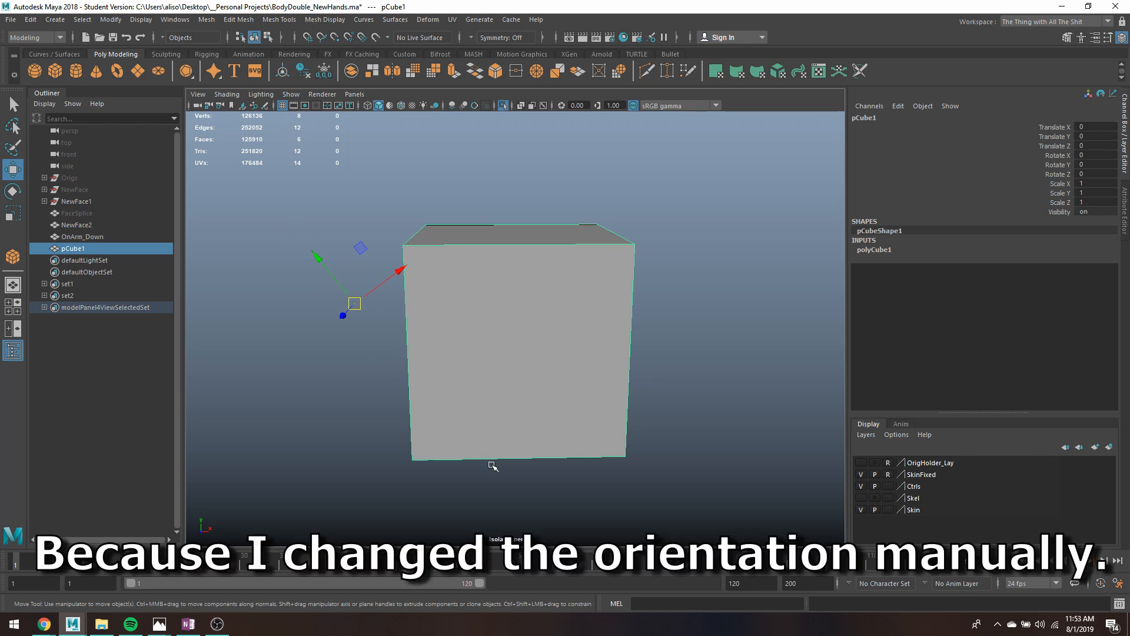
left_click_drag(339, 304, 372, 300)
key("ctrl+z")
key("e")
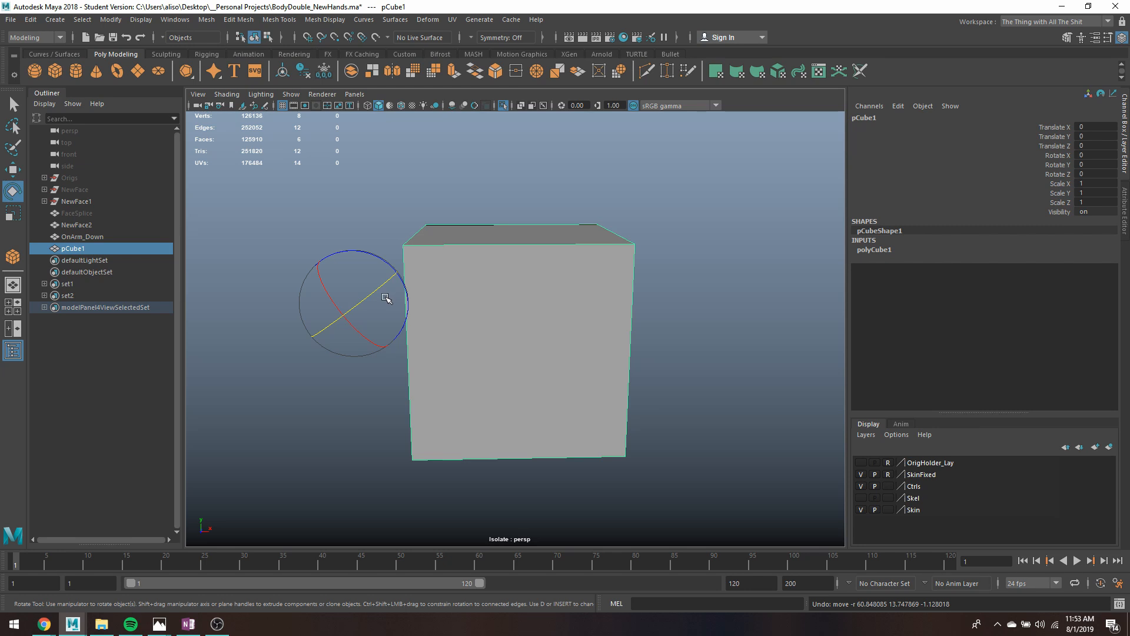
left_click_drag(370, 294, 352, 335)
key("ctrl+z")
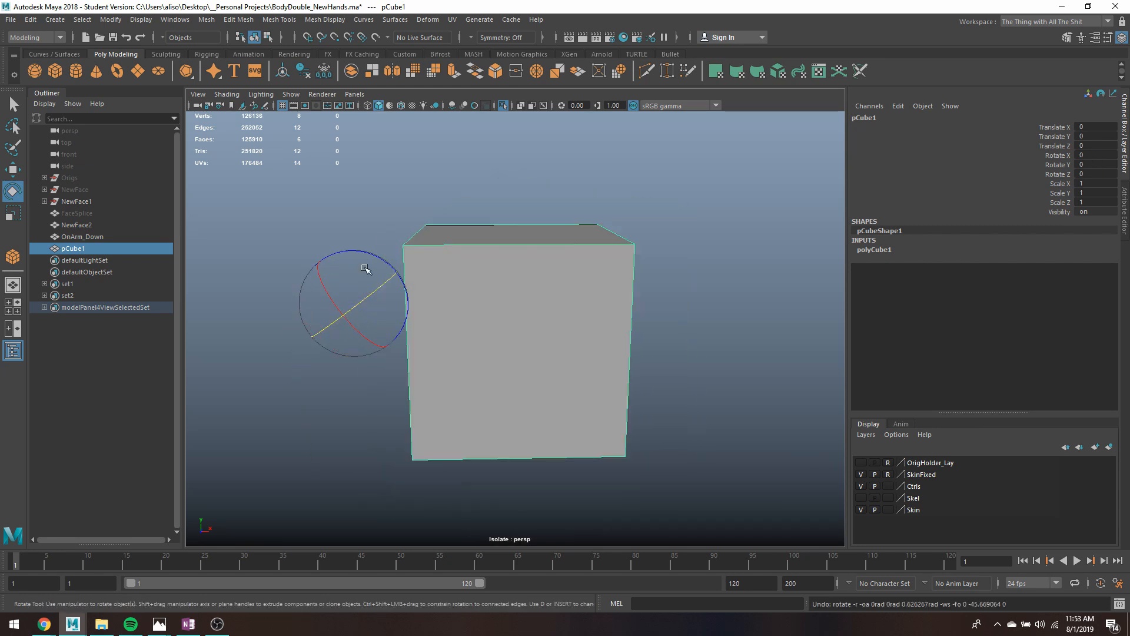
- Swing the cube around its offset pivot to a Rotate Z of about 628.8 degrees
left_click_drag(373, 251, 321, 244)
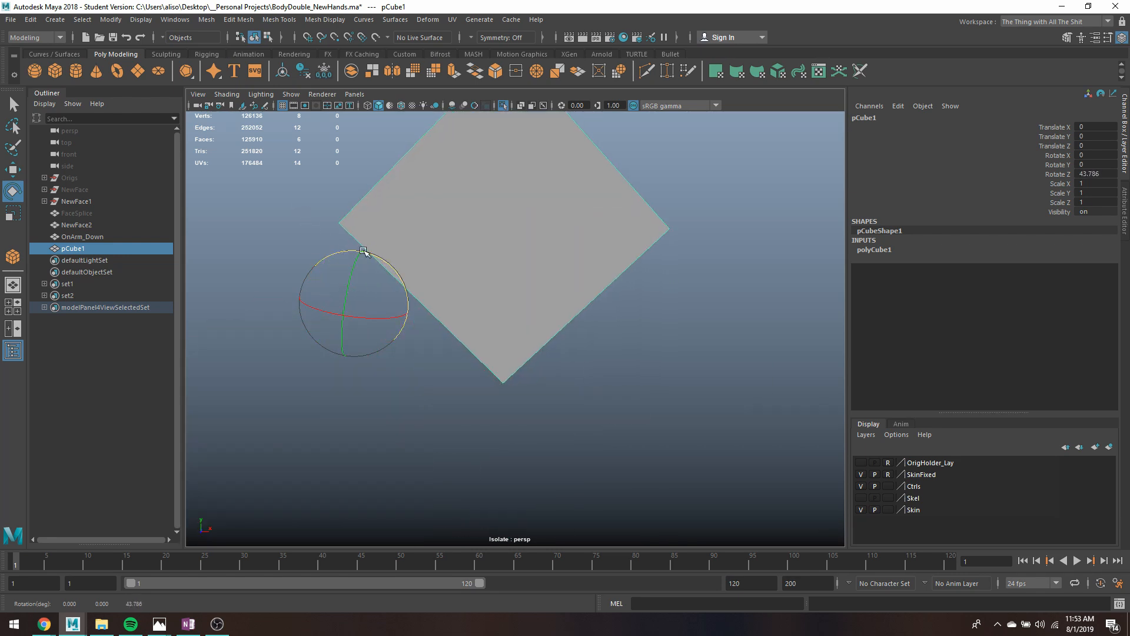
scroll(372, 254, "down", 5)
left_click_drag(443, 273, 476, 308)
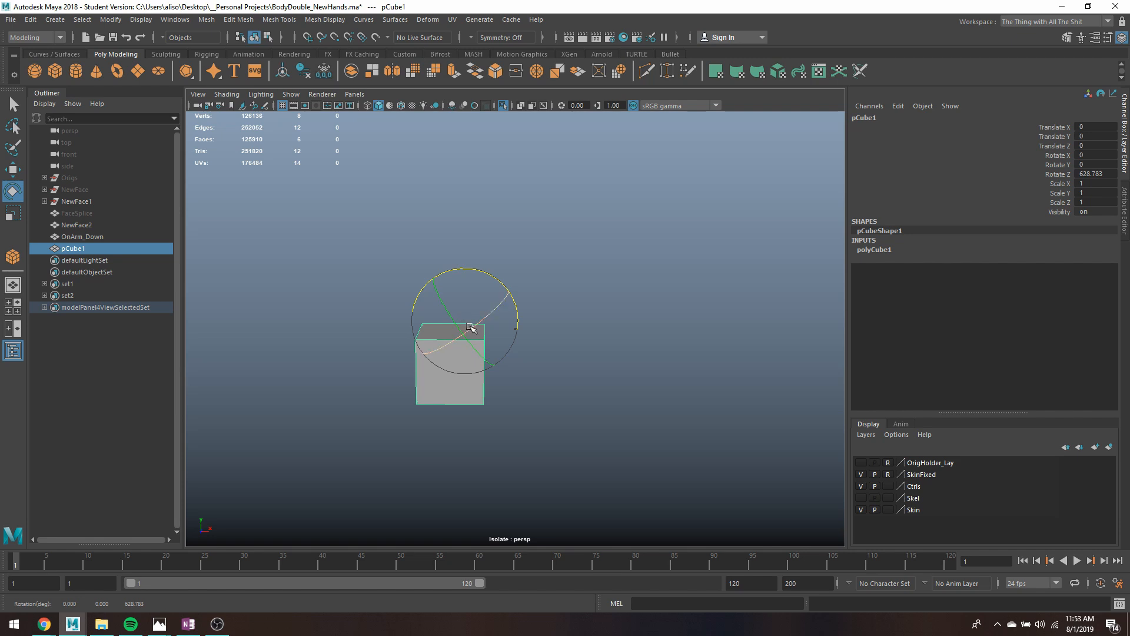
left_click(472, 299)
left_click(485, 337)
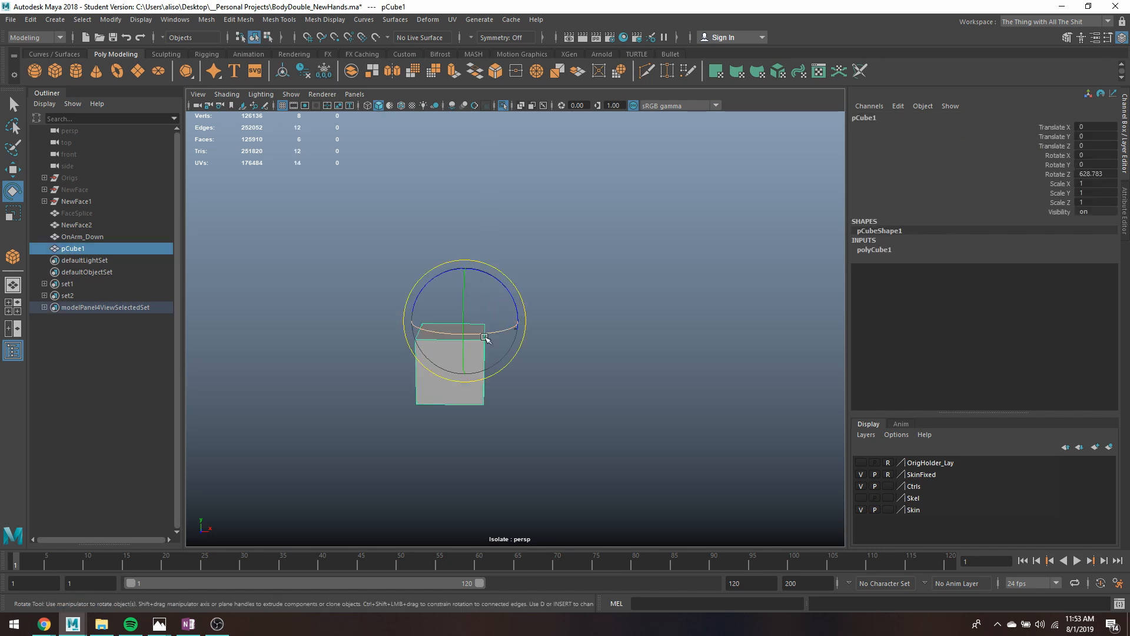
- Try scaling the cube from its offset pivot along X, stretching it to about 5.9 and shrinking it to about 0.95
key("r")
left_click(501, 376)
mouse_move(508, 386)
left_mouse_down("alt")
mouse_move(504, 376)
mouse_move(496, 390)
left_mouse_up("alt")
right_click_drag(476, 330, 529, 287)
left_click(470, 324)
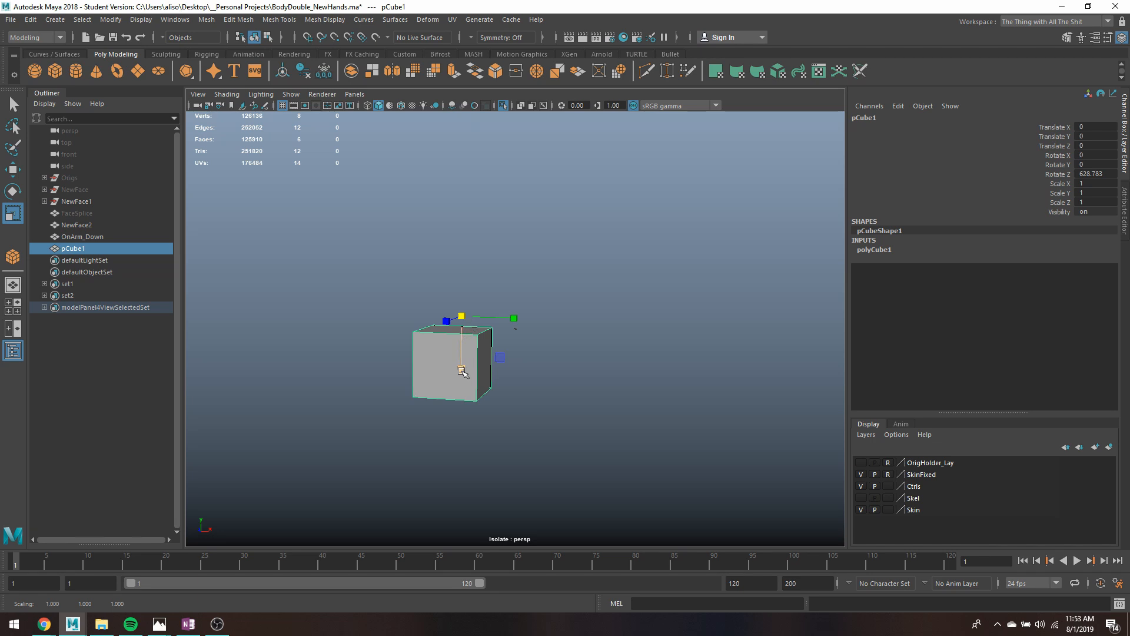
left_click_drag(461, 370, 490, 597)
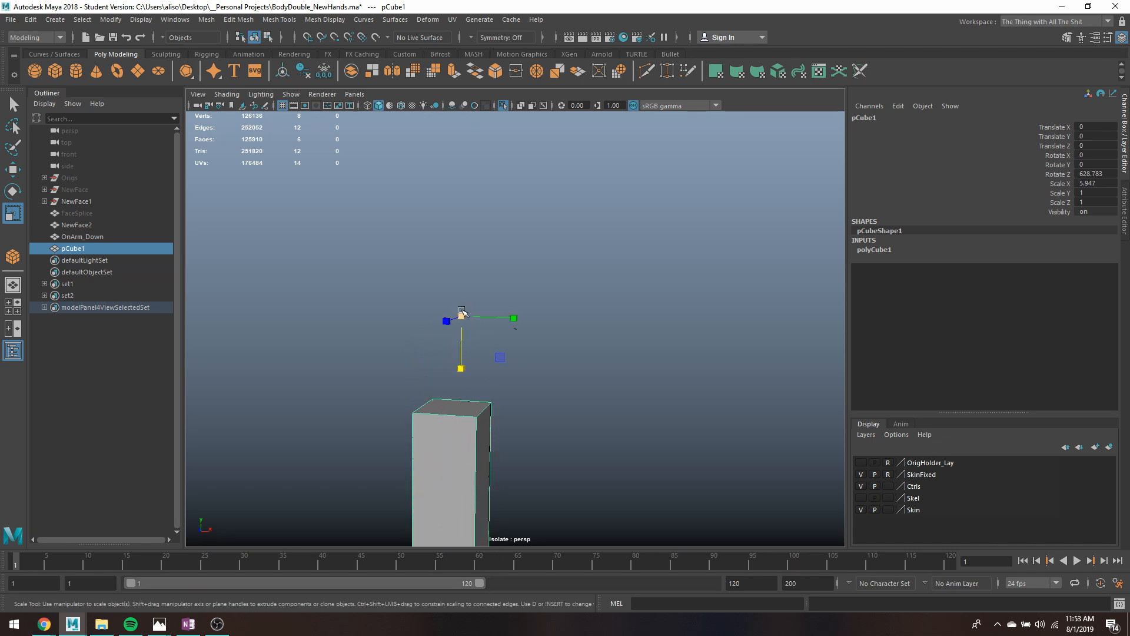
left_click_drag(461, 369, 460, 323)
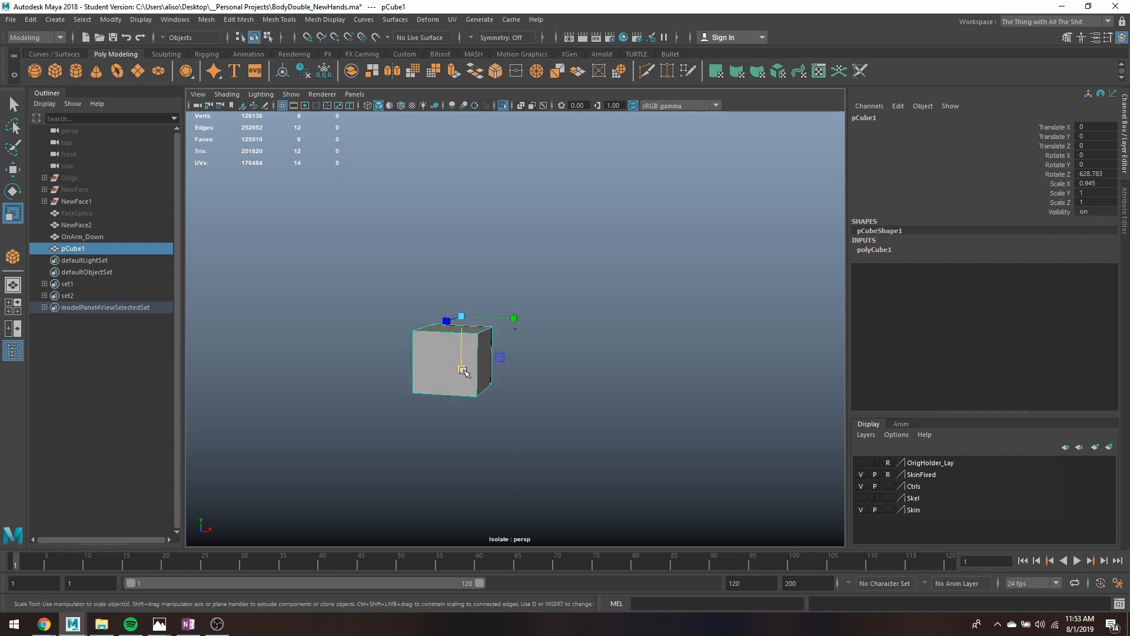
- Try stretching the cube to about 2.25 in X and 4.3 in Y, undoing all of the scaling
left_click_drag(462, 370, 462, 429)
left_click_drag(515, 318, 480, 339)
key("q")
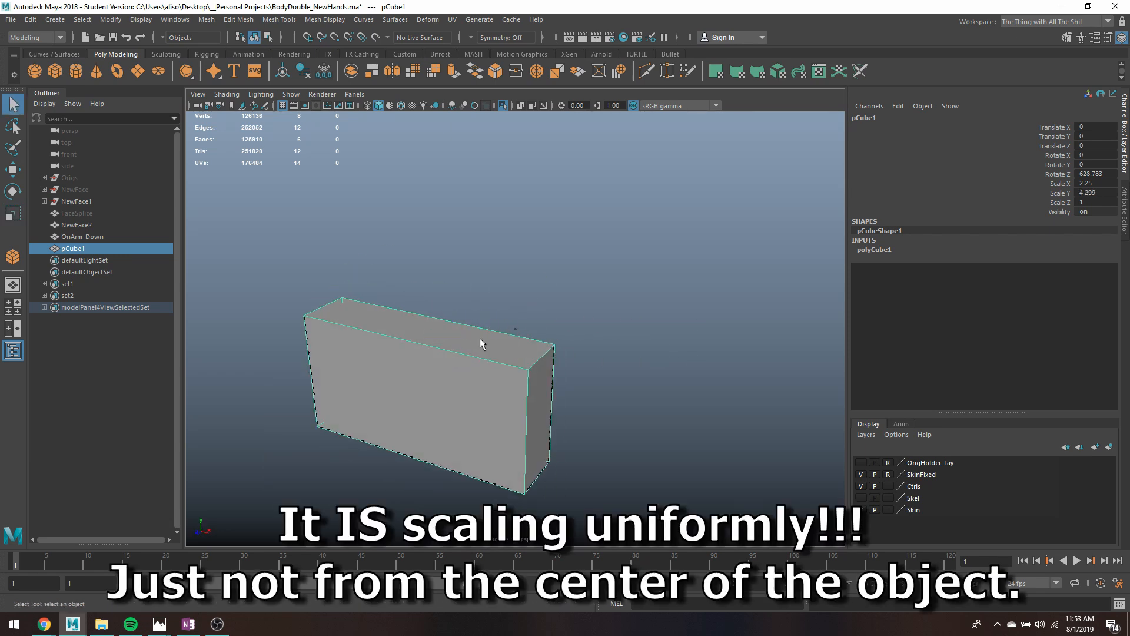
right_click_drag(487, 335, 545, 268)
key("ctrl+z")
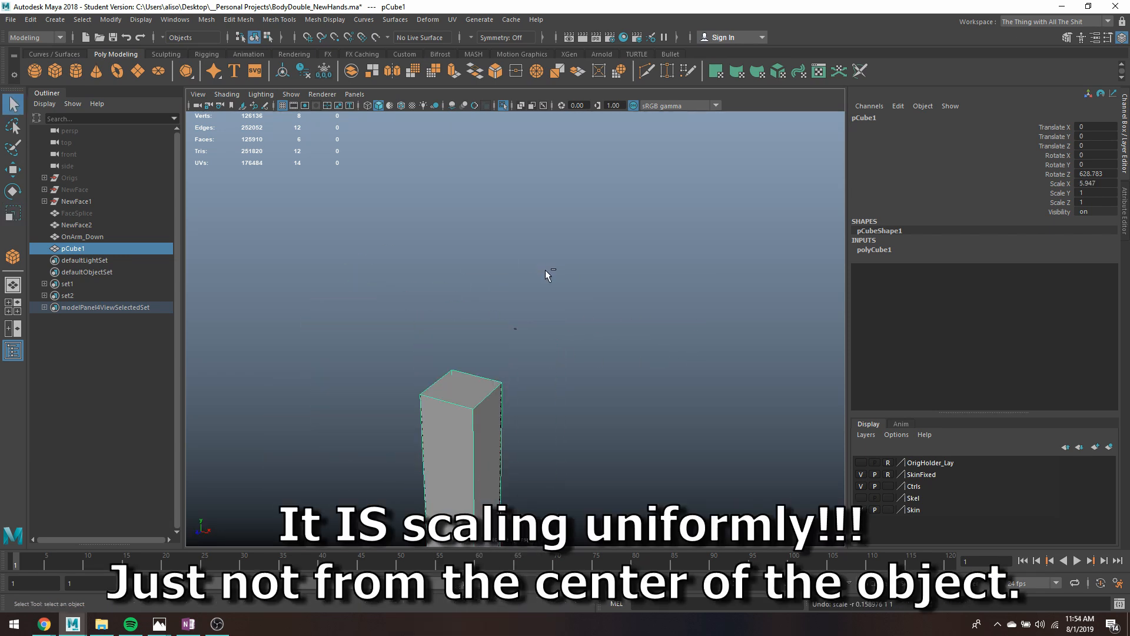
key("ctrl+z")
key("ctrl+z")
- Center the pivot on the cube with Center Pivot
right_click_drag(451, 370, 527, 267)
key("w")
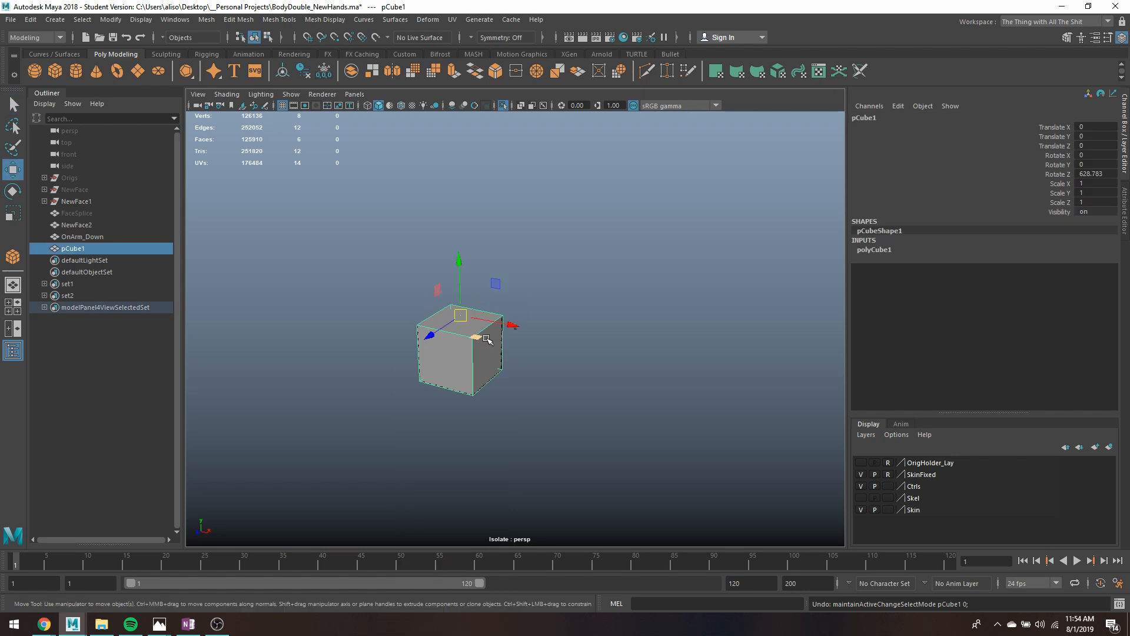
key("f")
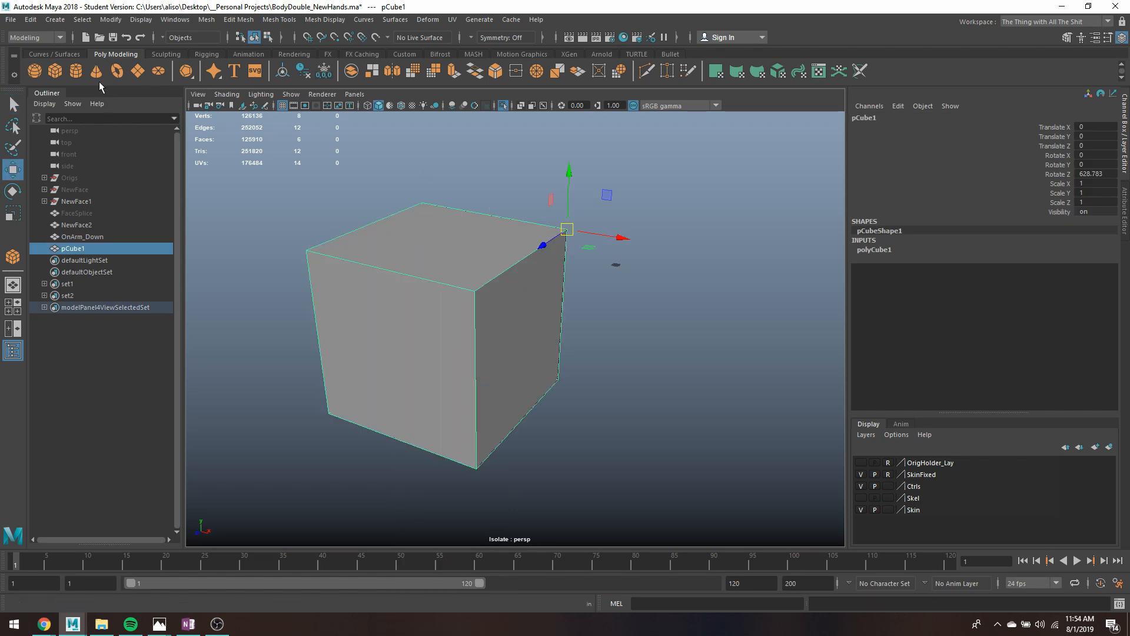
left_click(111, 20)
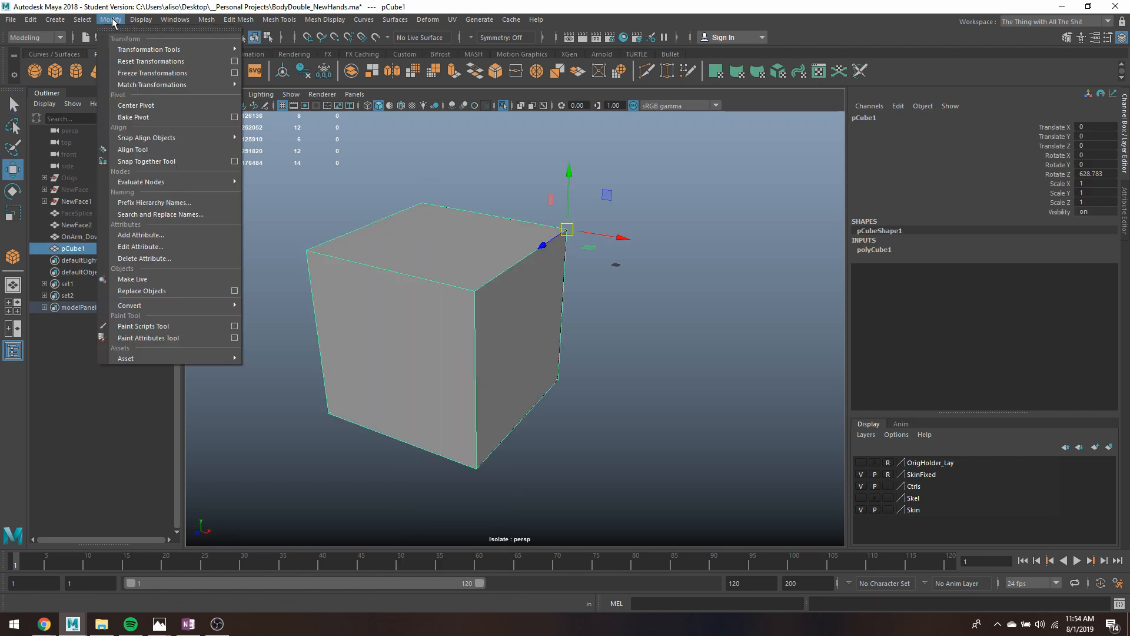
left_click(147, 105)
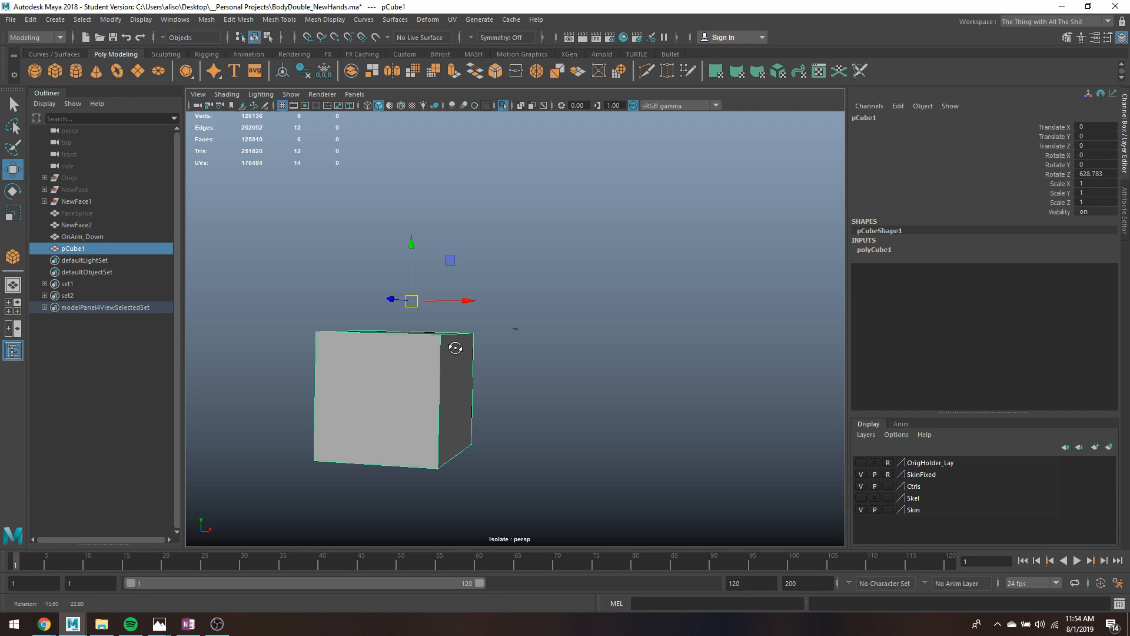
mouse_move(453, 346)
left_mouse_down("alt")
mouse_move(467, 345)
mouse_move(465, 358)
left_mouse_up("alt")
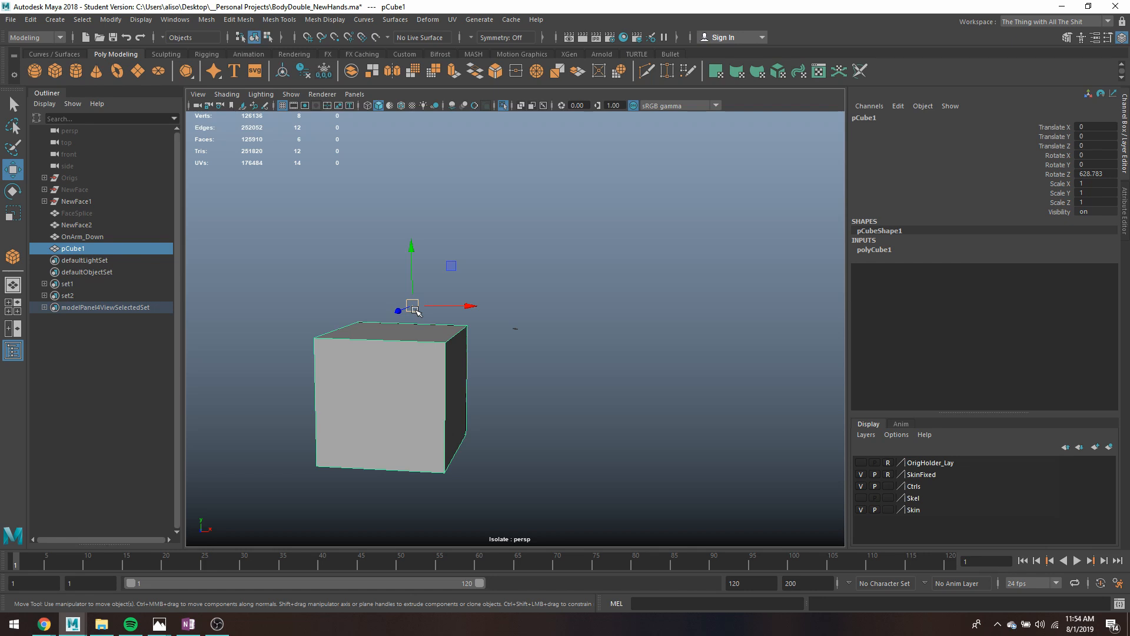
- Snap the cube's pivot onto its upper back right corner vertex using point snapping
key("d")
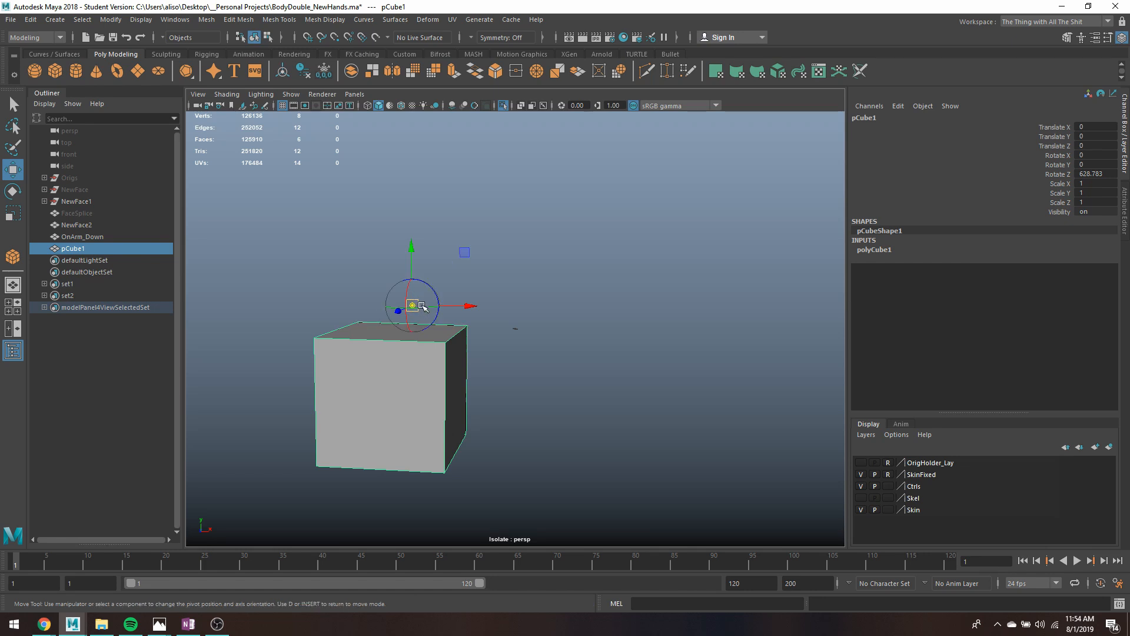
key("v")
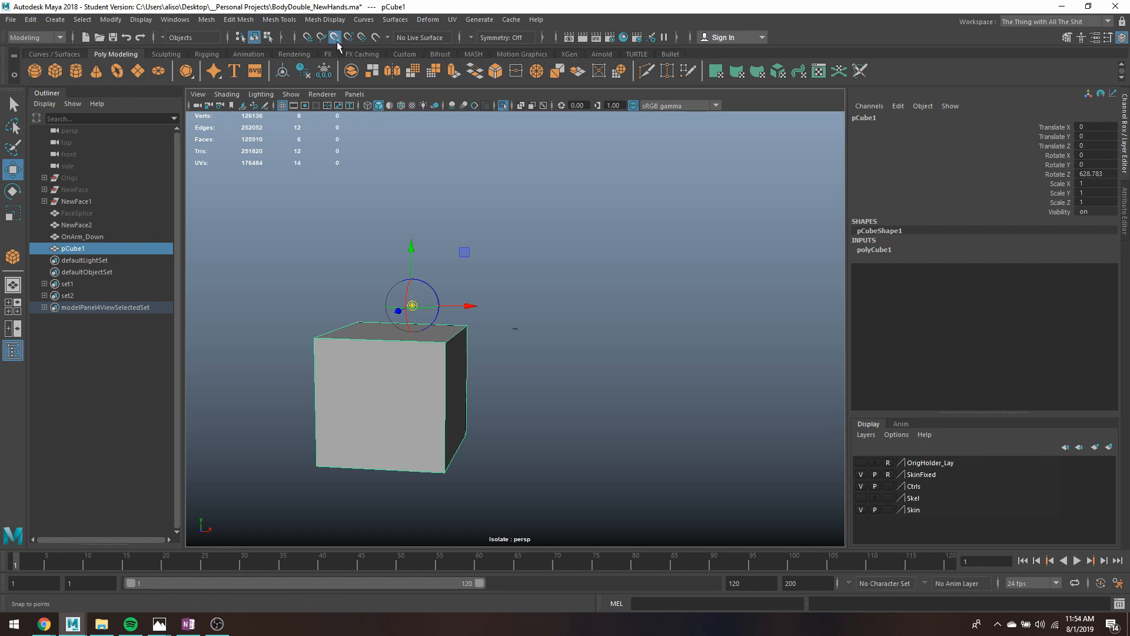
key("v")
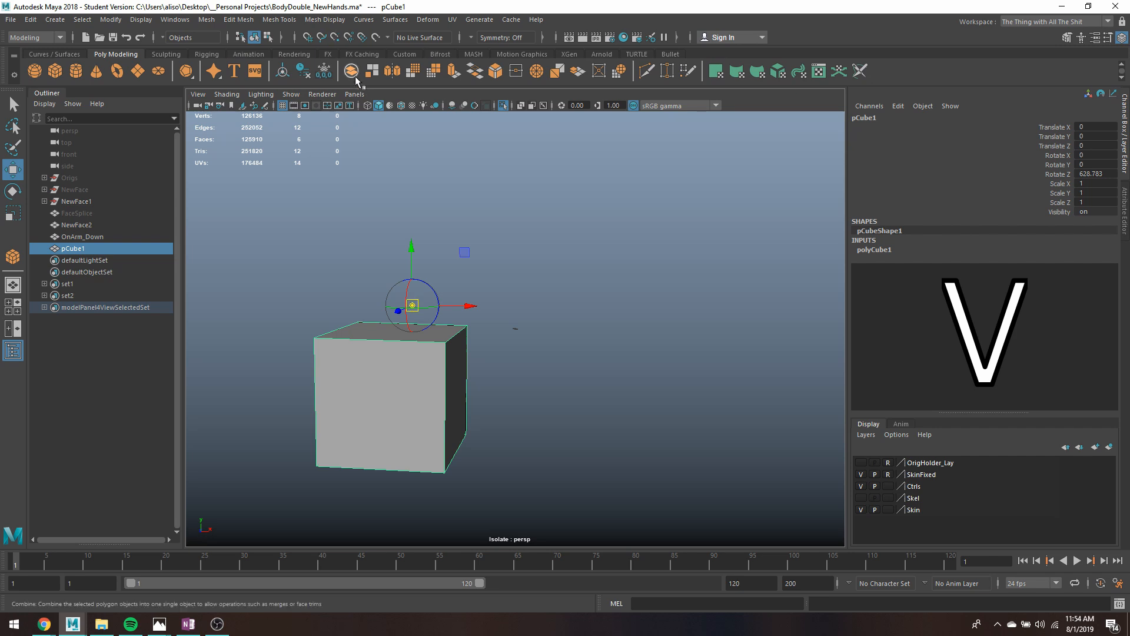
key("v")
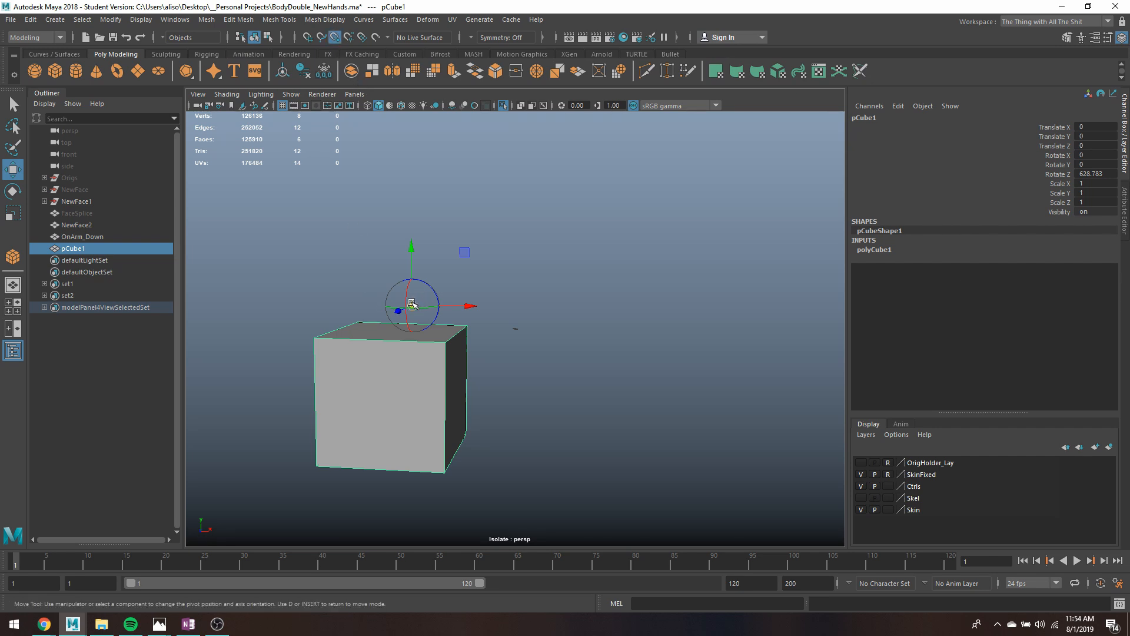
left_click_drag(412, 304, 451, 322)
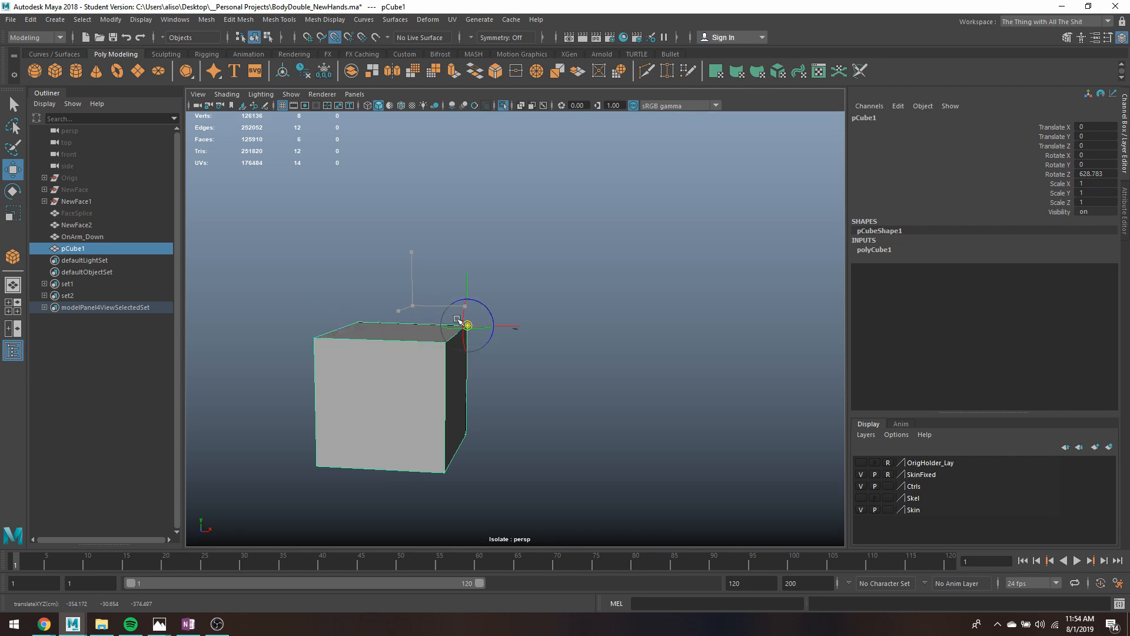
left_click_drag(458, 320, 459, 322)
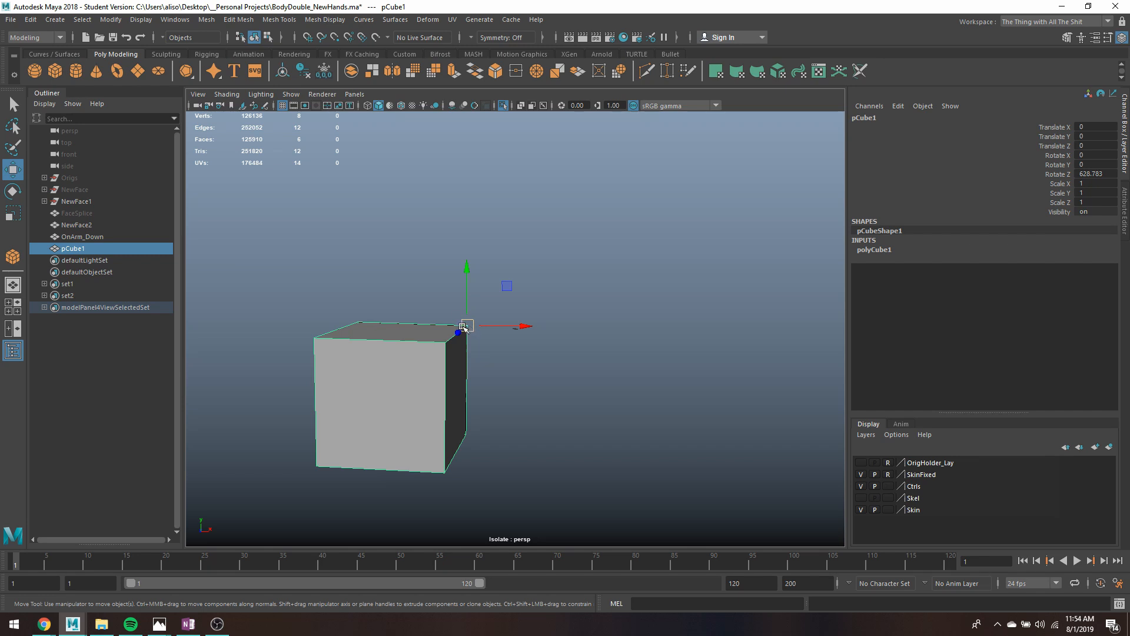
- Duplicate the cube and point-snap the copy along Y directly beneath the original, at about -748.8
key("ctrl+d")
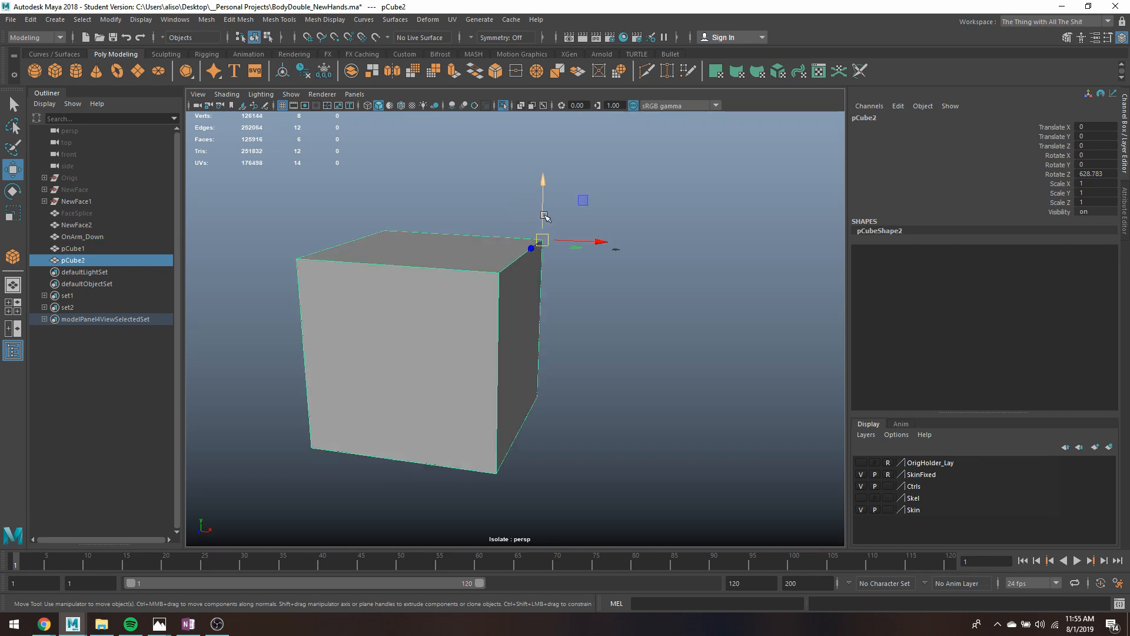
key("v")
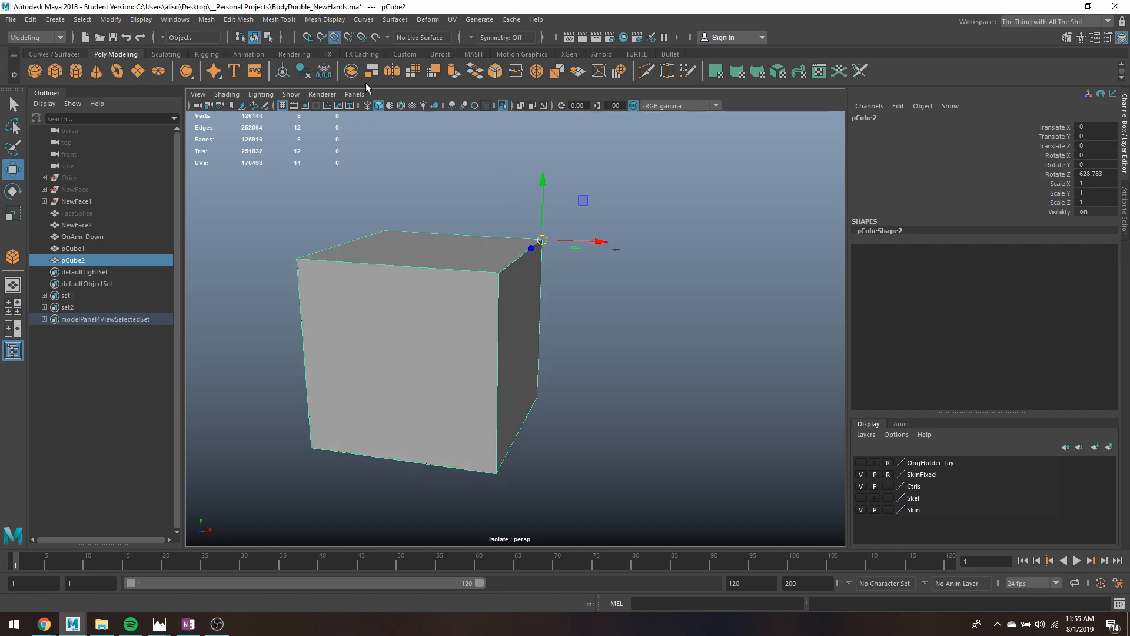
left_click_drag(547, 187, 563, 302)
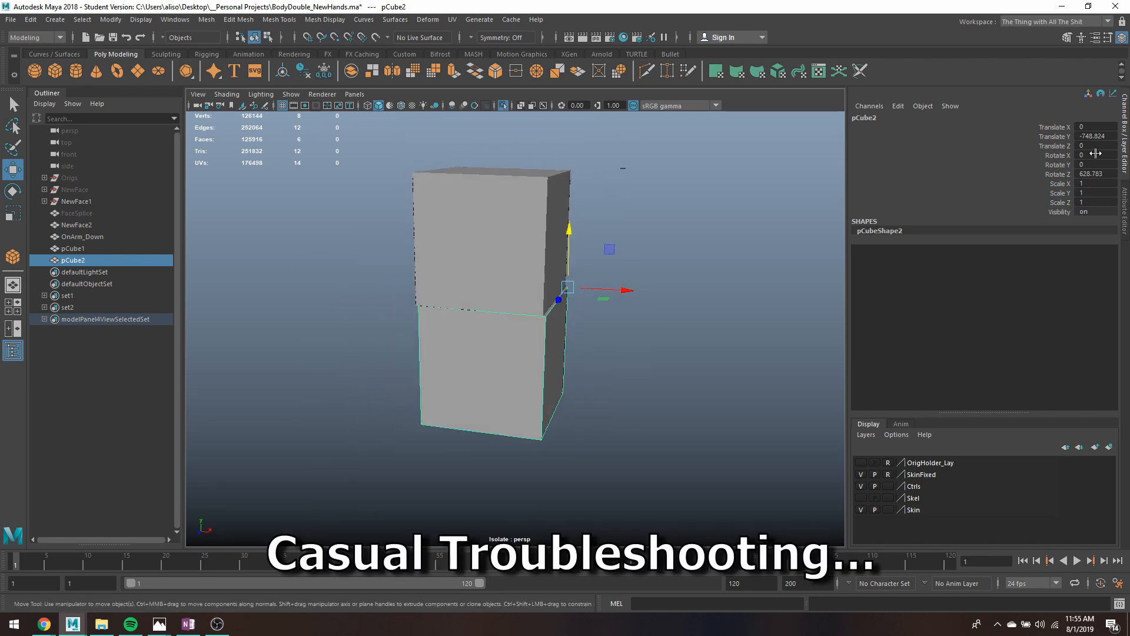
- Set the cube's Rotate Z to 0 so the original and its copy share the same orientation
left_click(1094, 174)
type("0")
key("Return")
key("ctrl+z")
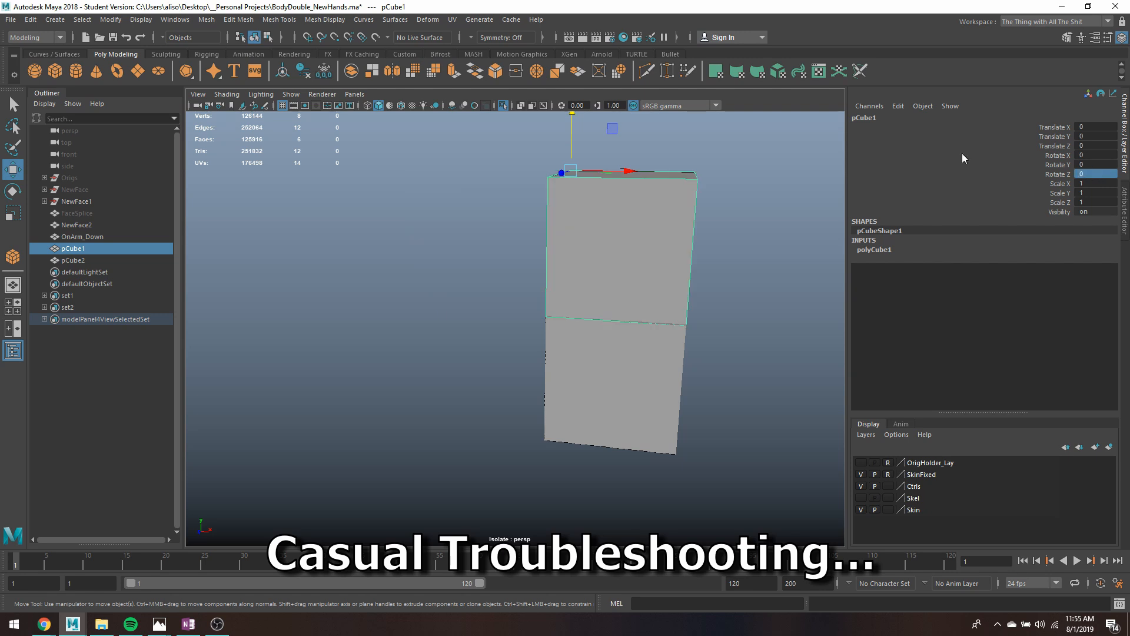
- Examine the alignment of the two stacked cubes along their shared edges from several angles
left_click(712, 323)
left_click_drag(511, 291, 542, 301, "alt")
left_click(542, 300)
scroll(498, 305, "up", 5)
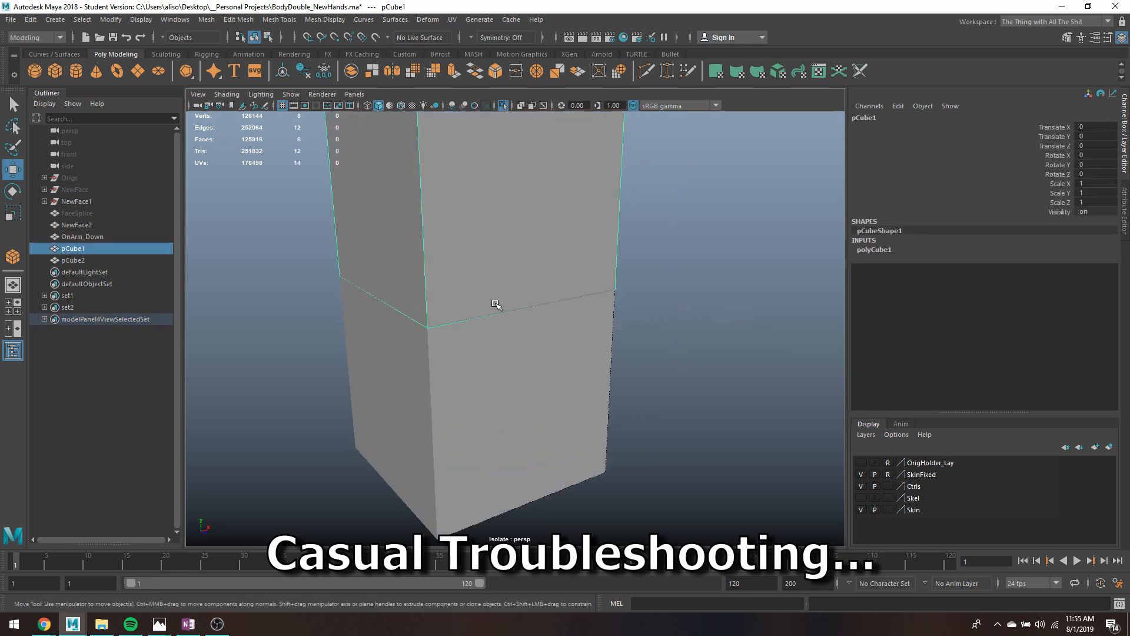
middle_click_drag(496, 305, 538, 350, "alt")
scroll(537, 350, "down", 2)
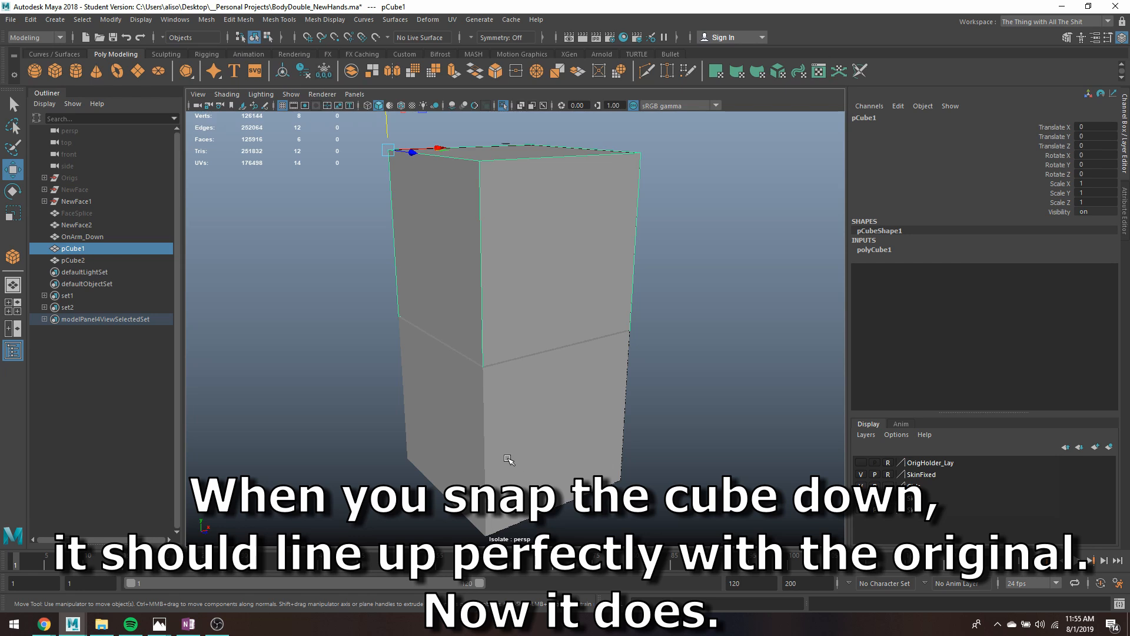
left_click(493, 382)
left_click(393, 424)
left_click_drag(714, 401, 628, 430, "alt")
middle_click_drag(628, 430, 576, 472, "alt")
right_click_drag(585, 361, 532, 292, "alt")
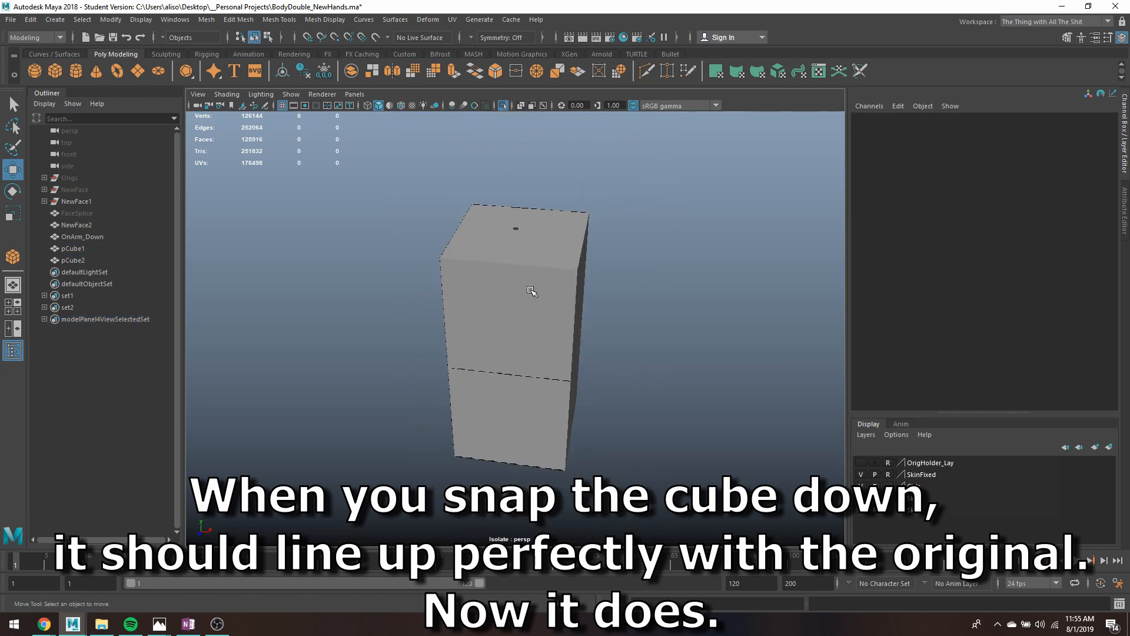
- Select the original cube and center its pivot with Center Pivot
left_click(518, 273)
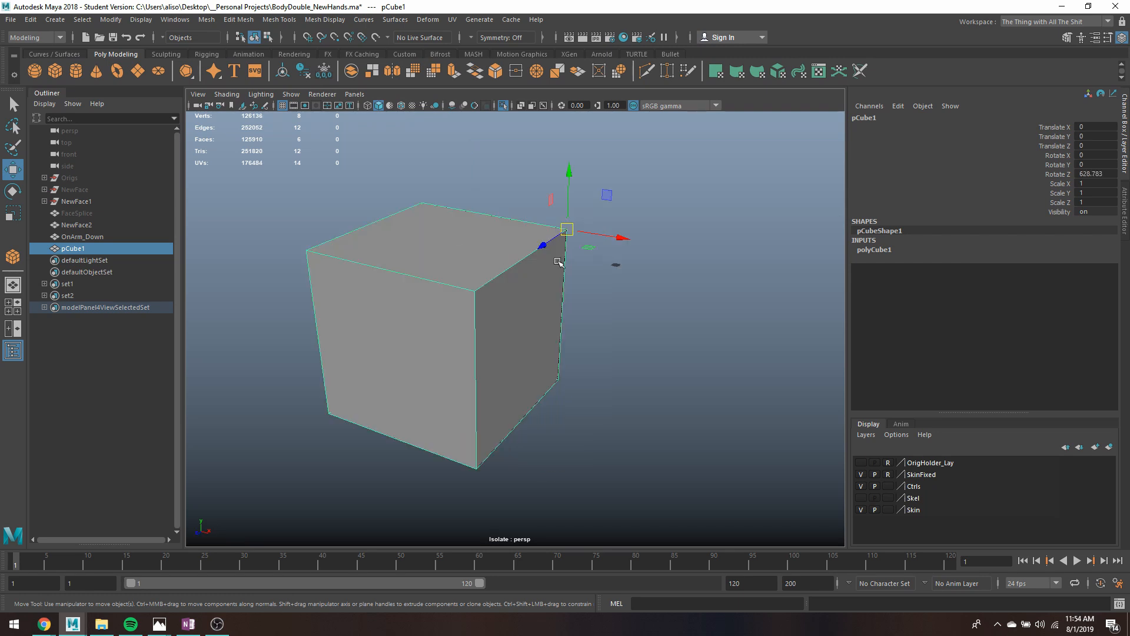
left_click(112, 19)
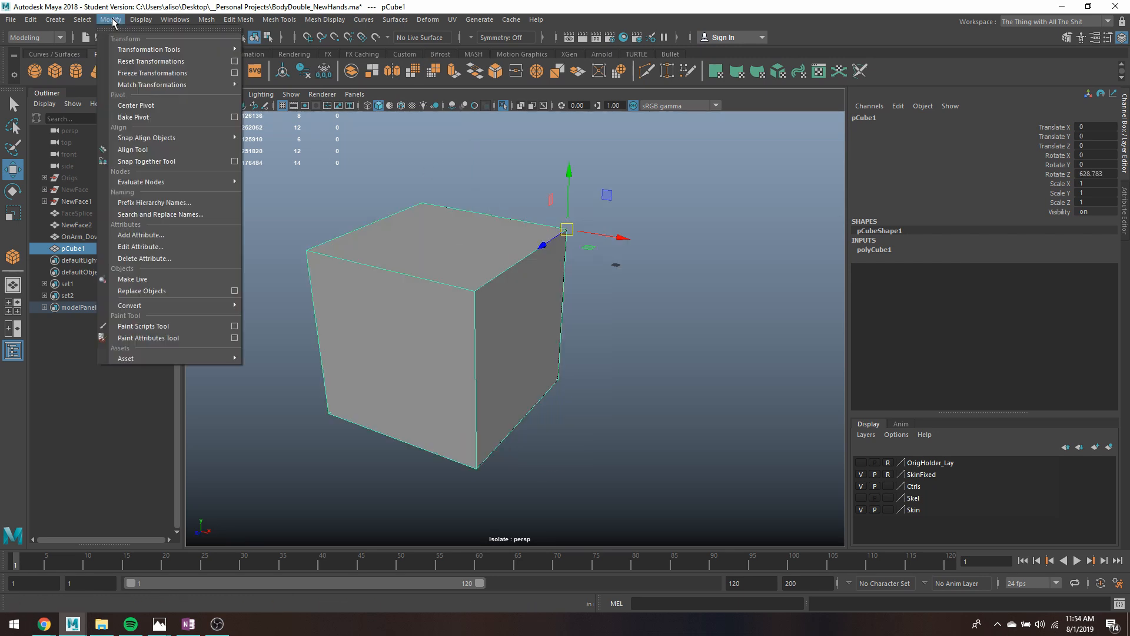
left_click(147, 105)
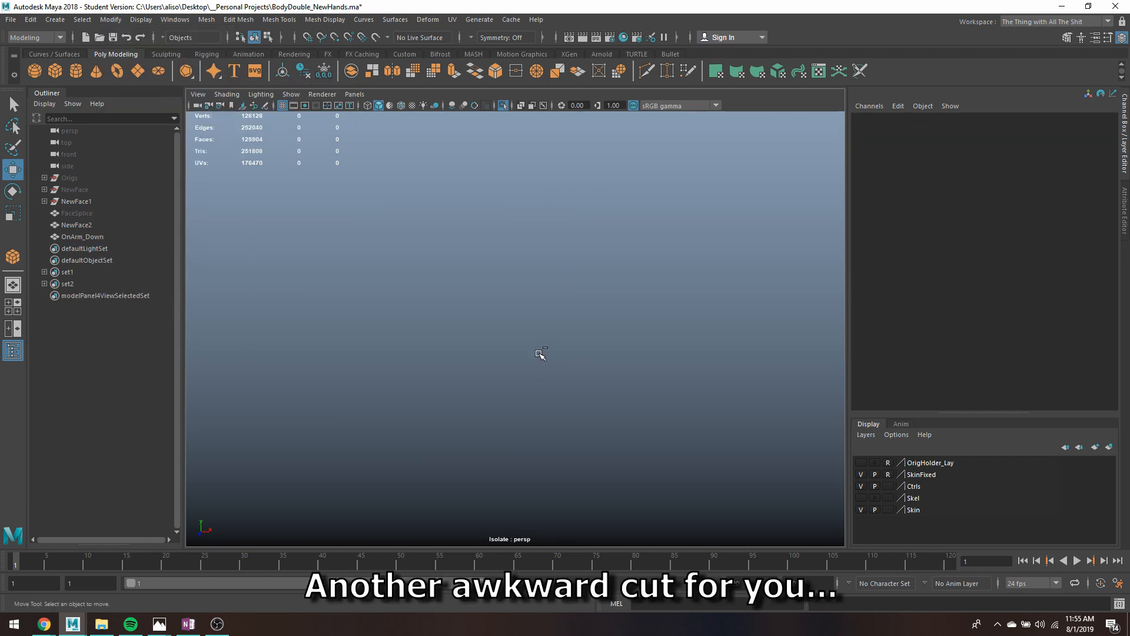
- Turn off isolation, select the OnArm_Down body mesh and isolate it with the upper body framed
key("ctrl+1")
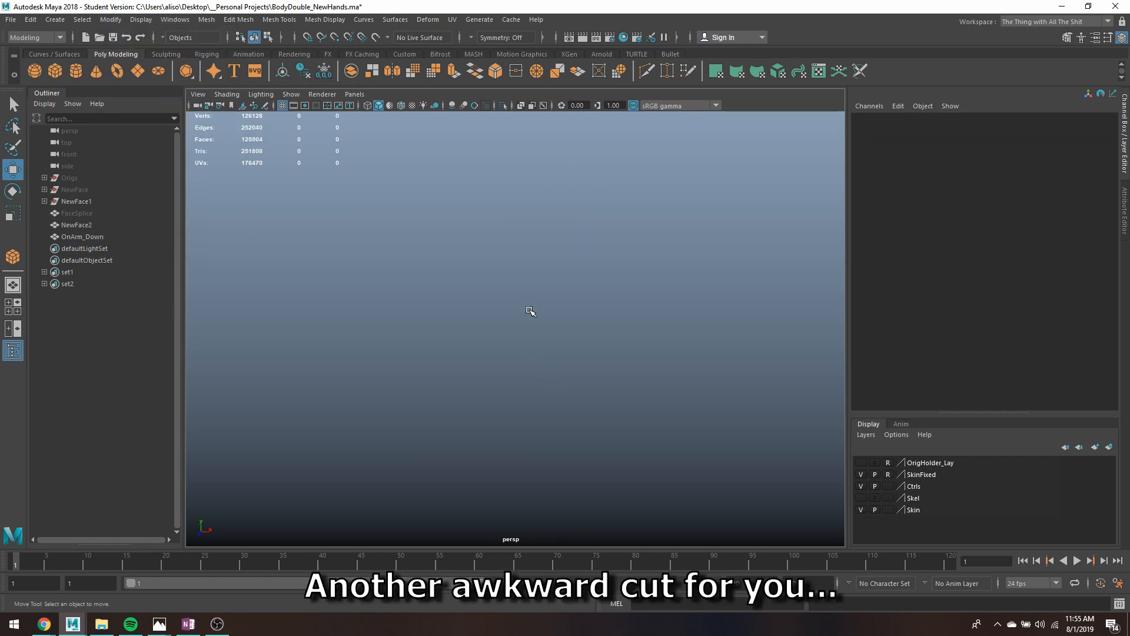
scroll(528, 306, "down", 2)
left_click(544, 136)
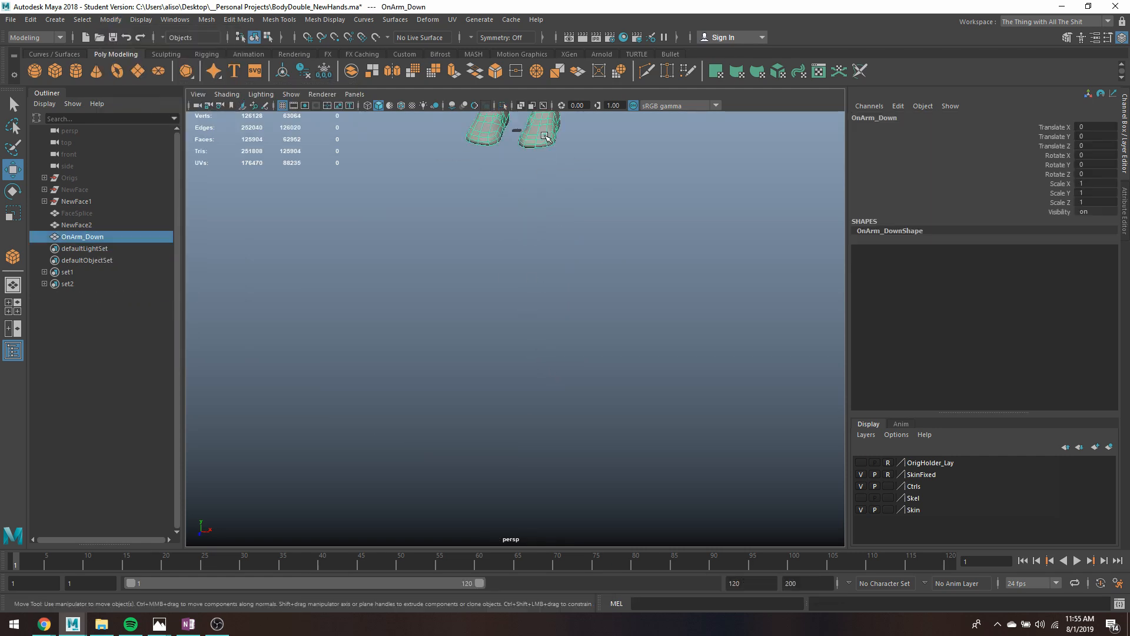
key("f")
left_click_drag(442, 372, 496, 289, "alt")
scroll(530, 353, "up", 3)
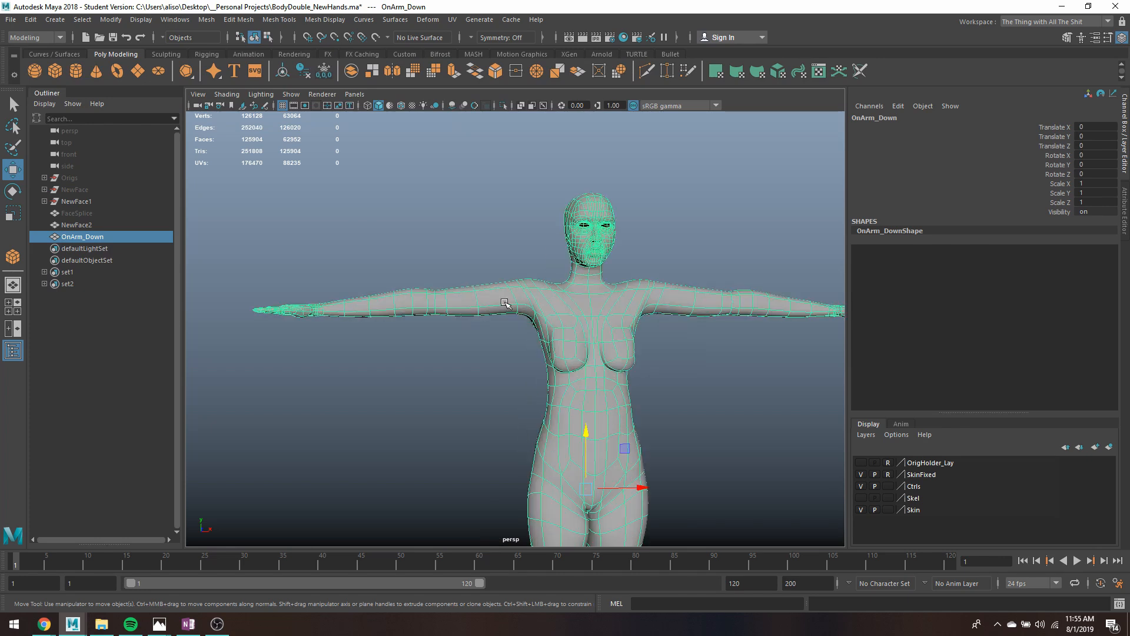
key("ctrl+1")
left_click_drag(571, 334, 570, 363, "alt")
middle_click_drag(569, 363, 583, 276, "alt")
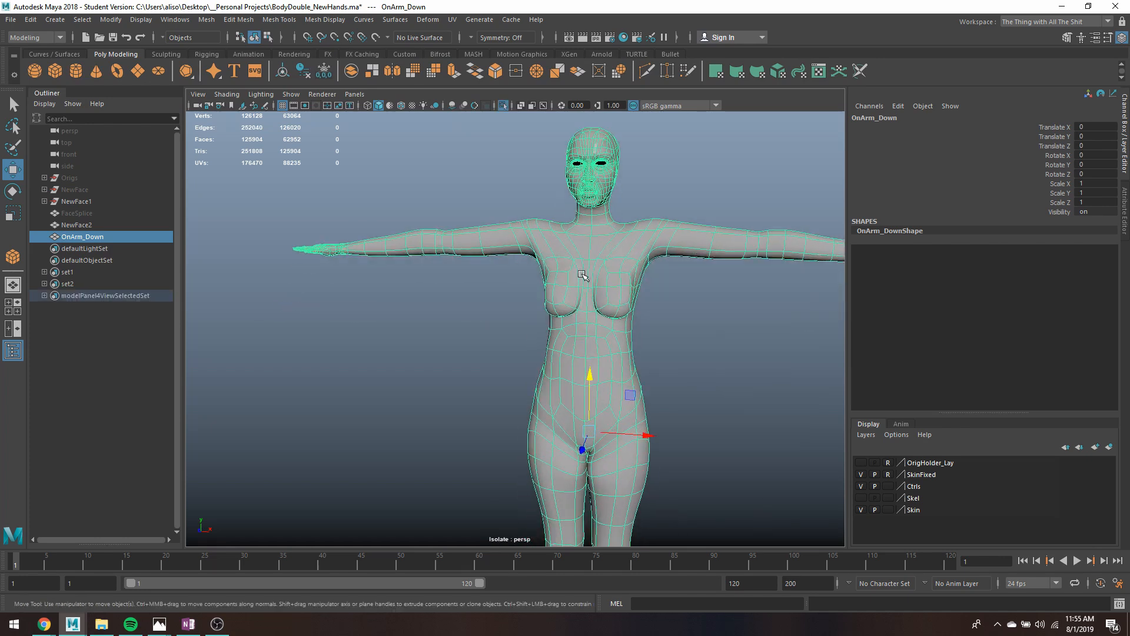
mouse_move(537, 288)
left_mouse_down("alt")
mouse_move(563, 285)
mouse_move(548, 280)
left_mouse_up("alt")
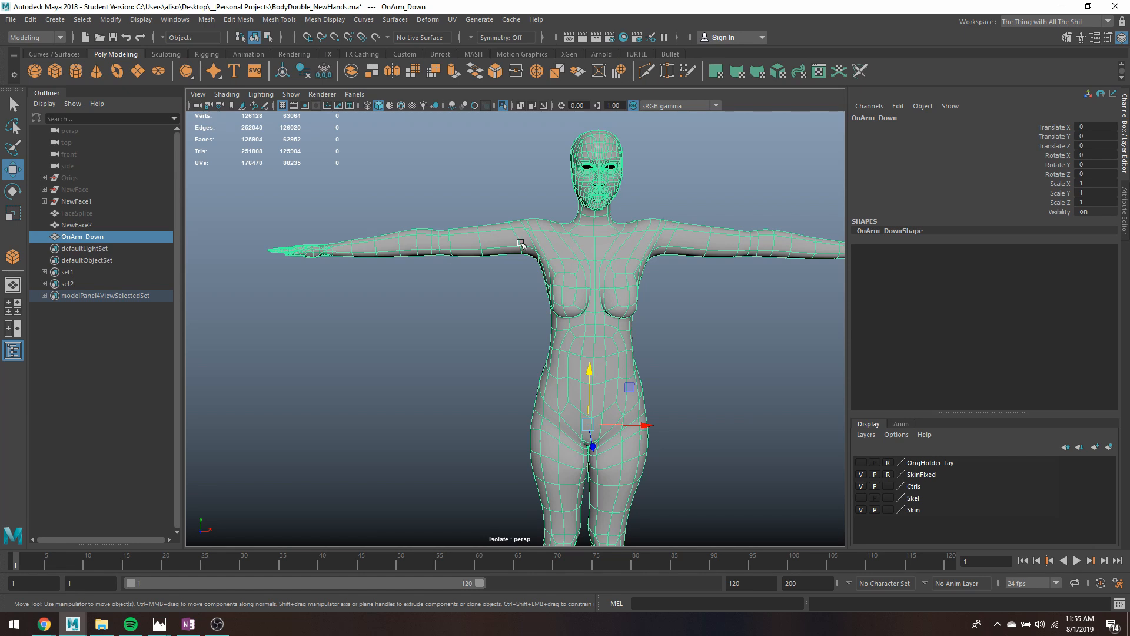
- Switch the body mesh to face selection and select one outstretched arm's faces from the hand to the shoulder
right_click_drag(519, 243, 519, 274)
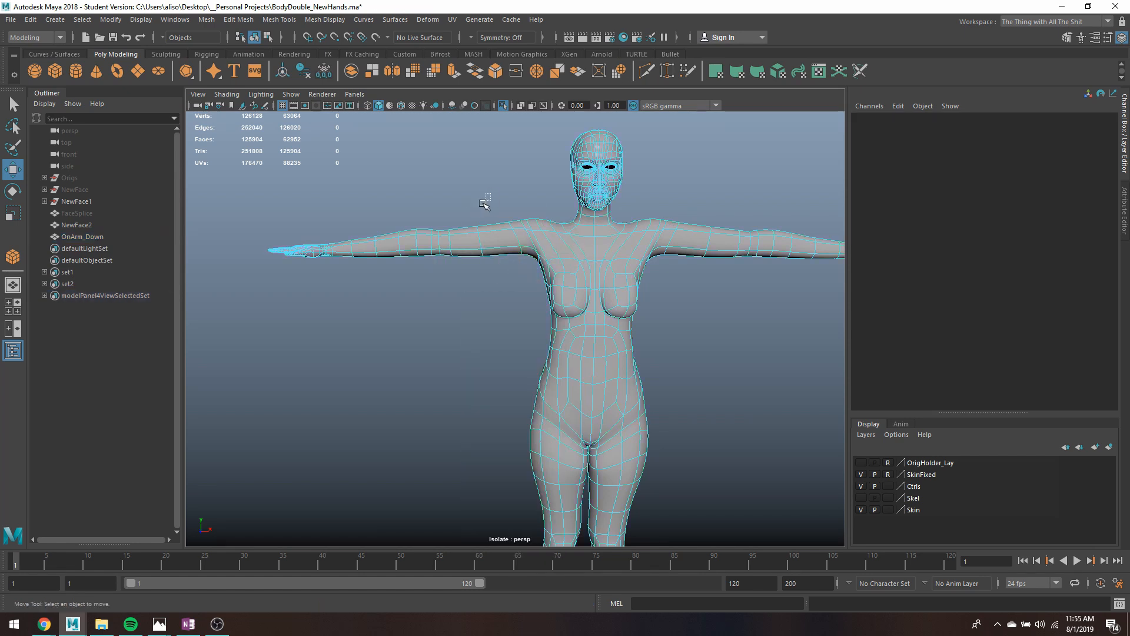
left_click_drag(484, 204, 193, 341)
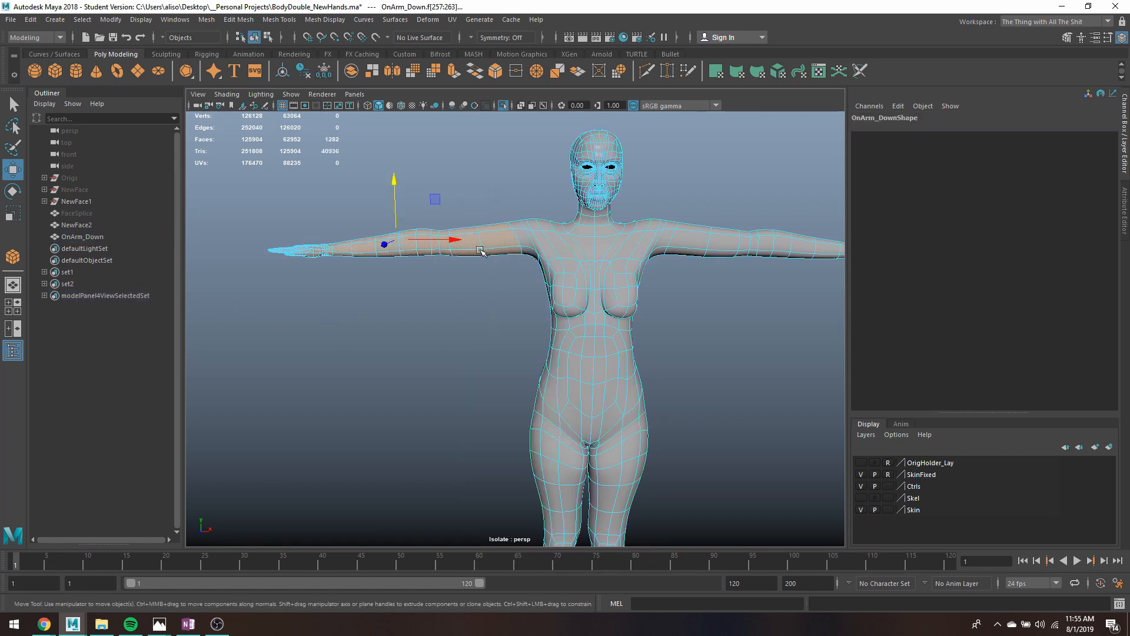
scroll(529, 241, "up", 2)
double_click(522, 199, "shift")
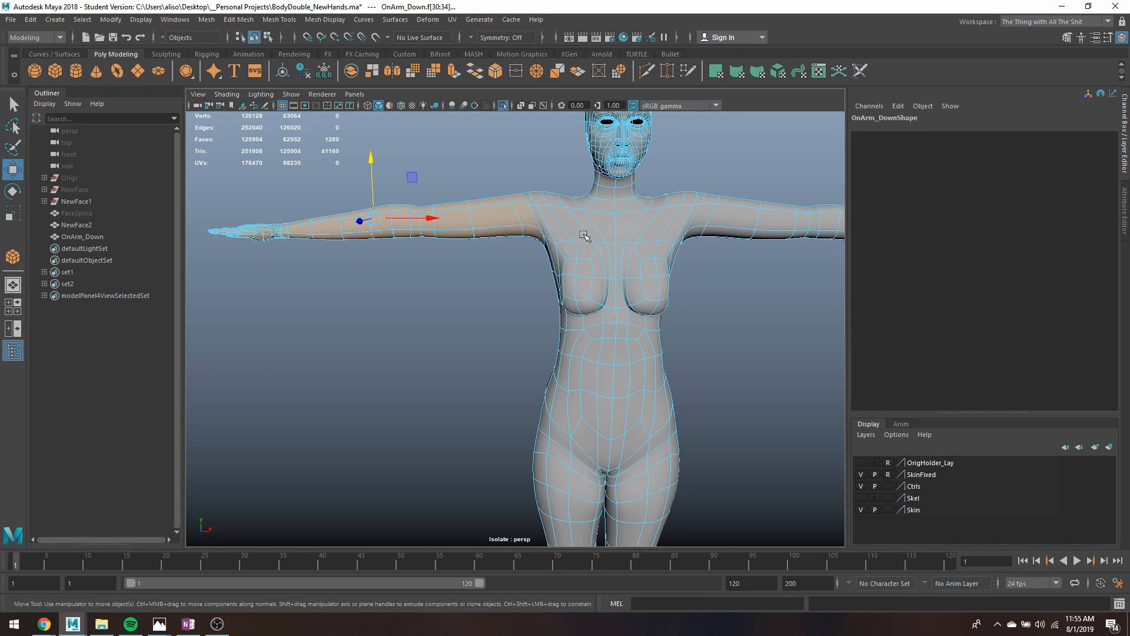
left_click(533, 231, "ctrl")
left_click(523, 206, "ctrl")
left_click(518, 196, "ctrl")
- Show the mesh in wireframe and deselect the extra shoulder faces so the selection ends at the upper arm
key("4")
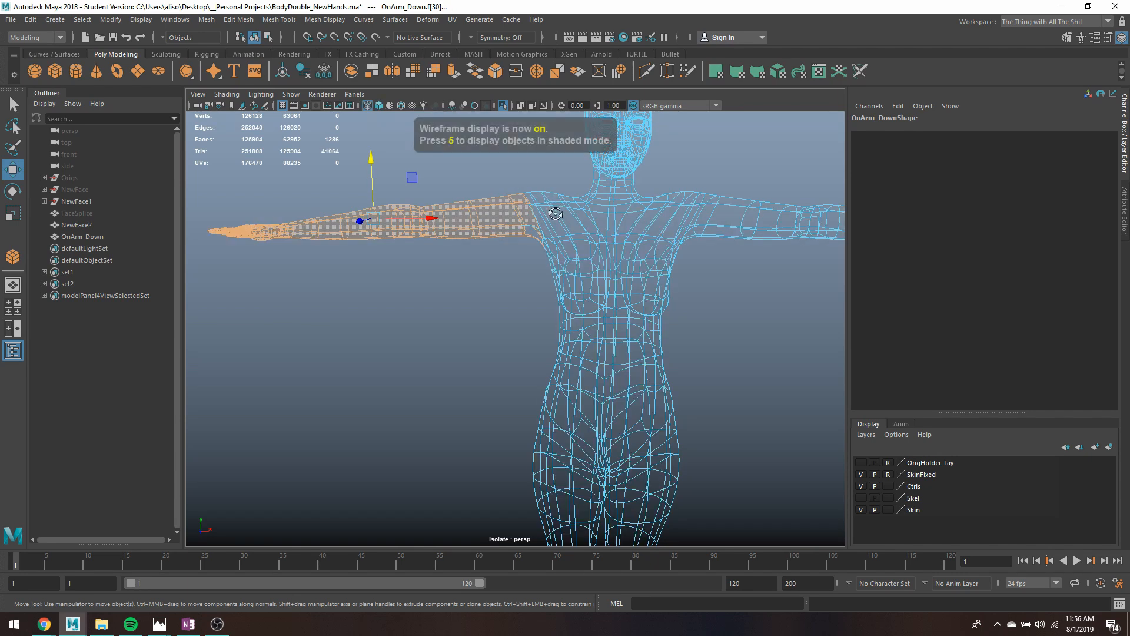
left_click_drag(526, 196, 538, 218, "ctrl")
left_click(534, 227, "ctrl")
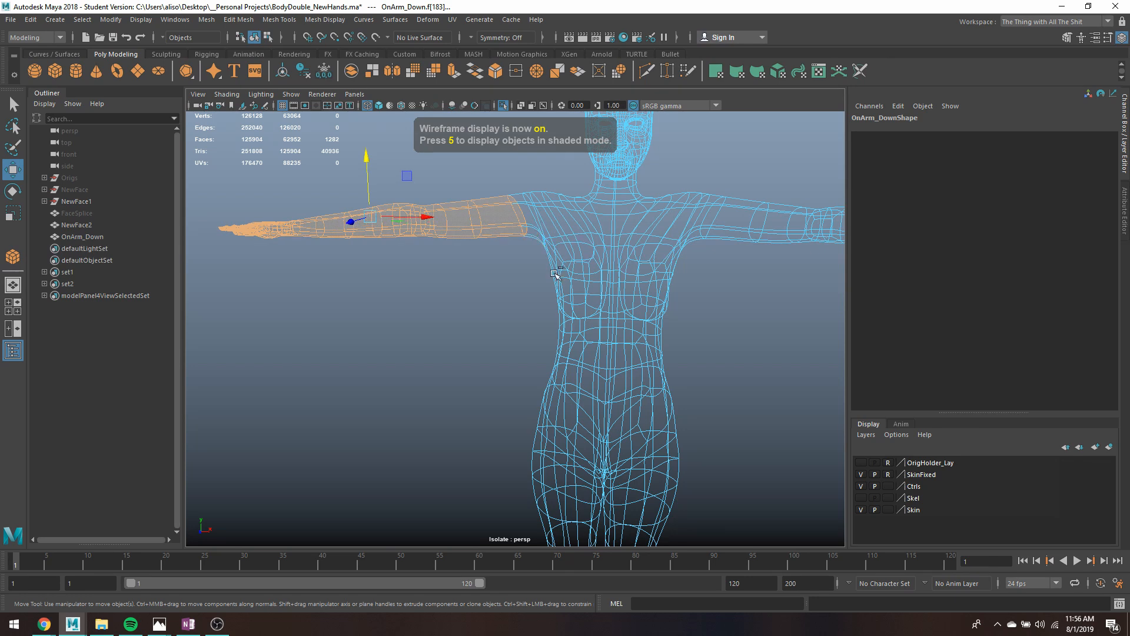
left_click_drag(579, 275, 563, 259, "alt")
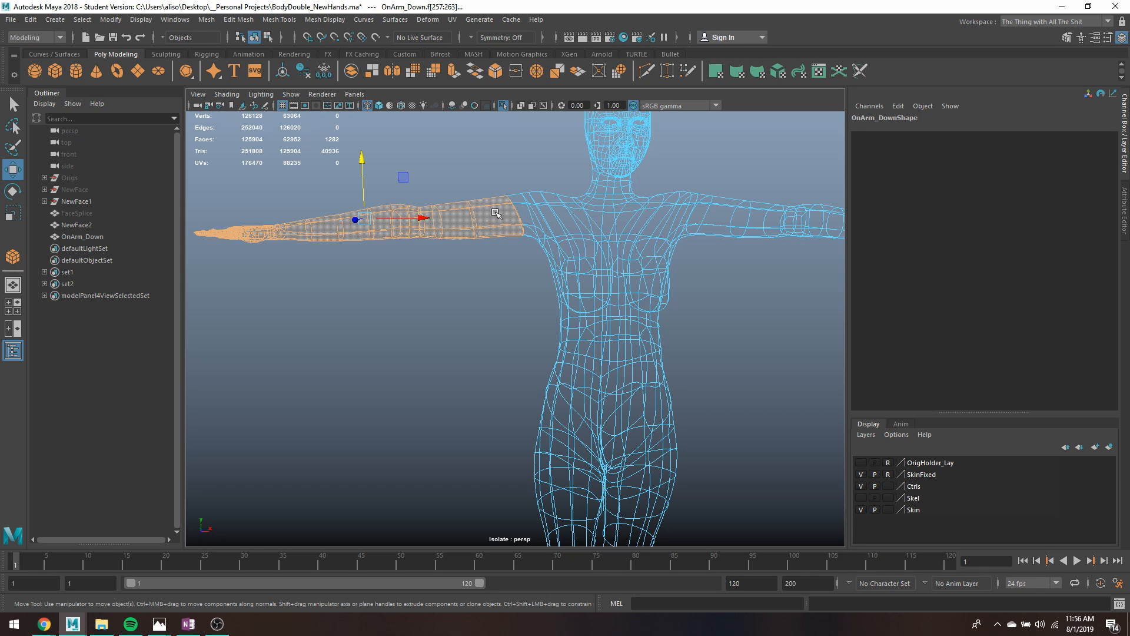
- Try lowering the arm by moving the selected faces down and outward, undoing the move
left_click_drag(365, 218, 431, 291)
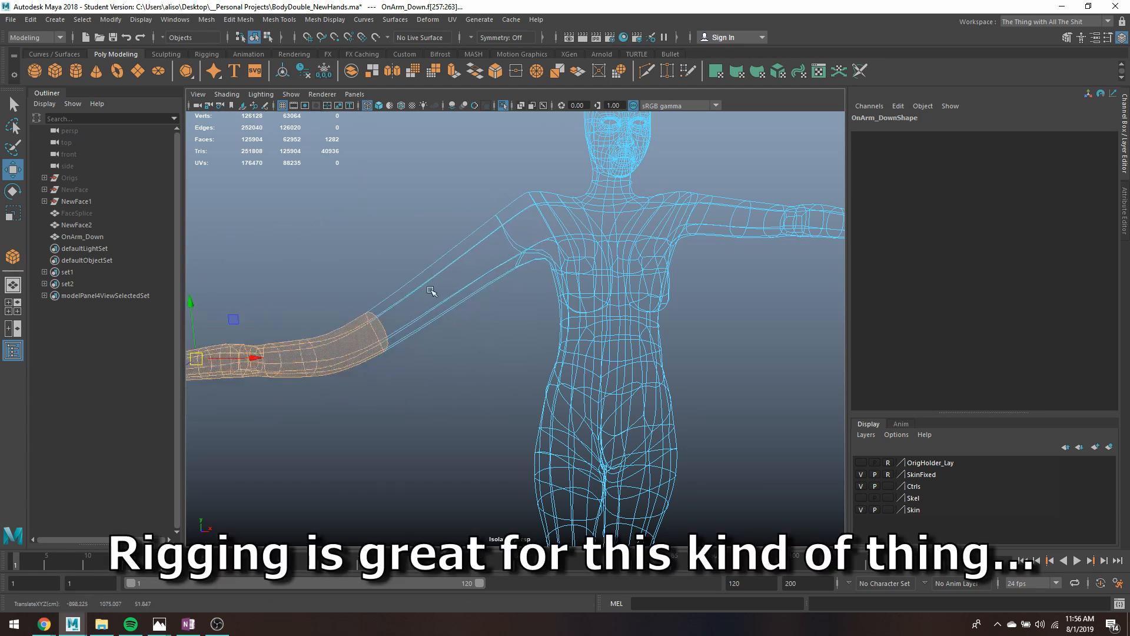
scroll(431, 291, "down", 5)
scroll(379, 337, "up", 3)
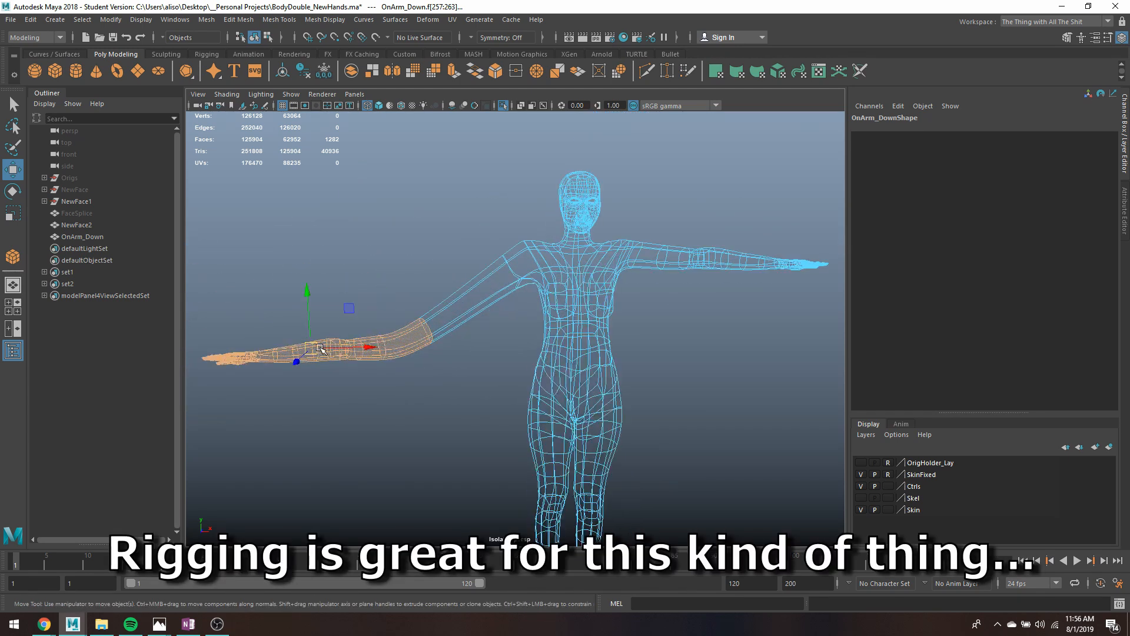
key("ctrl+z")
- Set the Rotate tool's axis orientation to World
key("e")
scroll(271, 219, "up", 3)
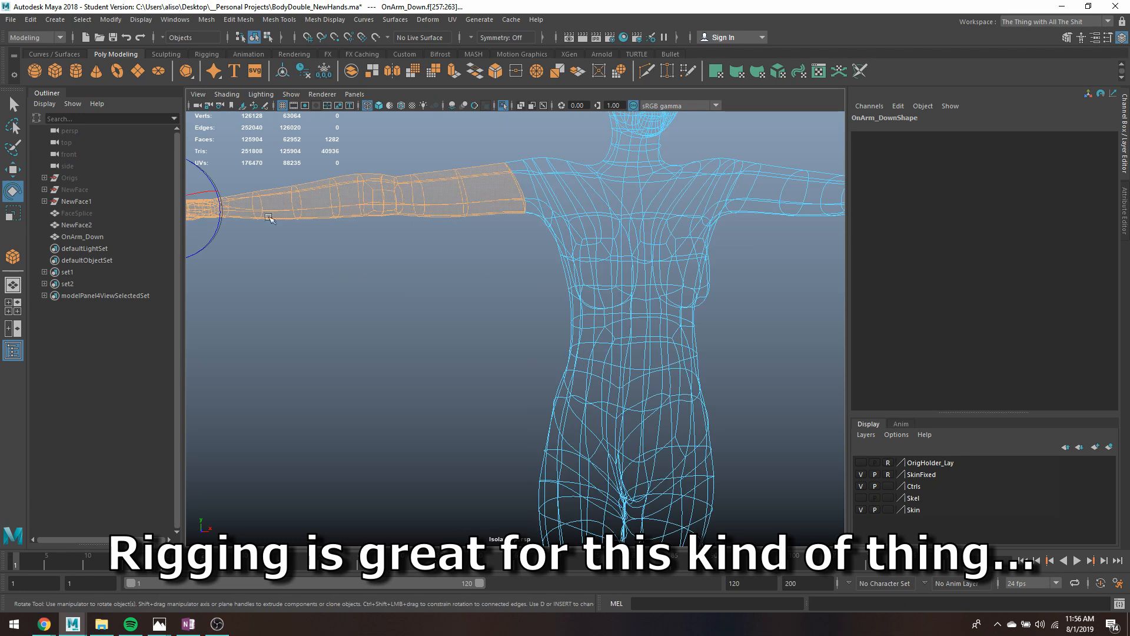
scroll(261, 220, "down", 2)
double_click(12, 190)
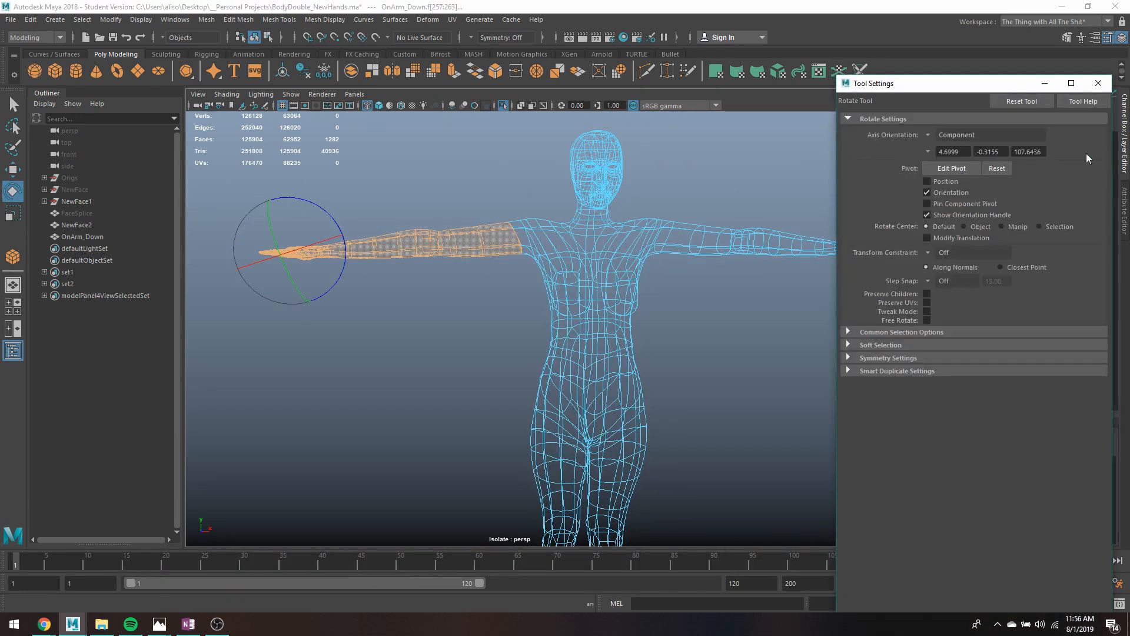
left_click(977, 135)
left_click(951, 151)
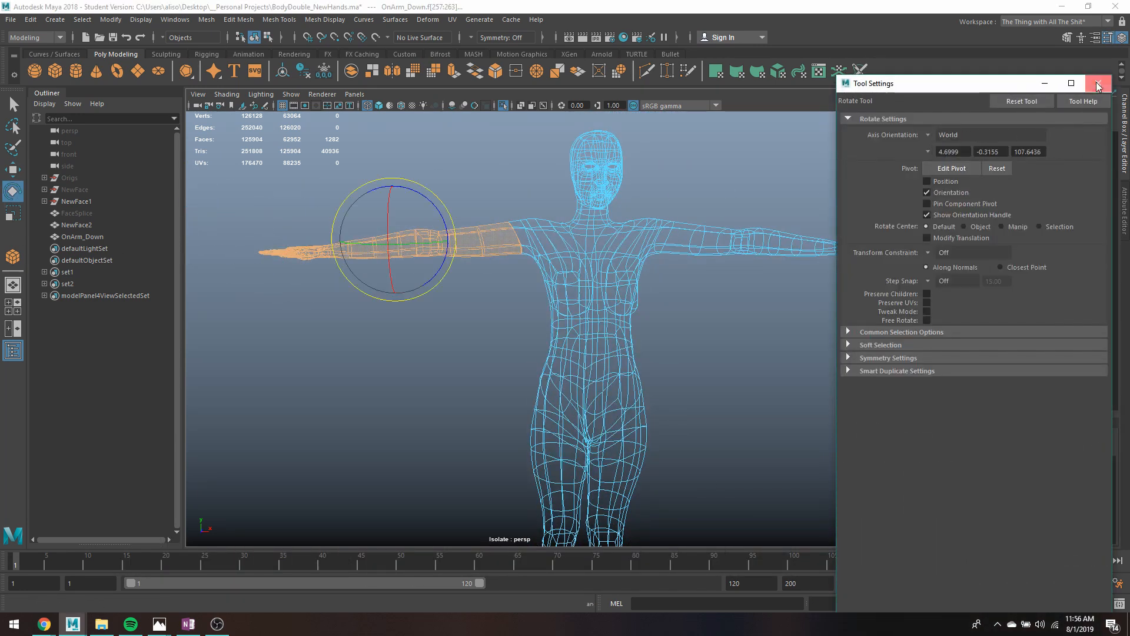
left_click(1098, 83)
- Try rotating the arm faces about 89 degrees around their own center and moving them to the body's side, undoing everything
left_click_drag(433, 187, 370, 211)
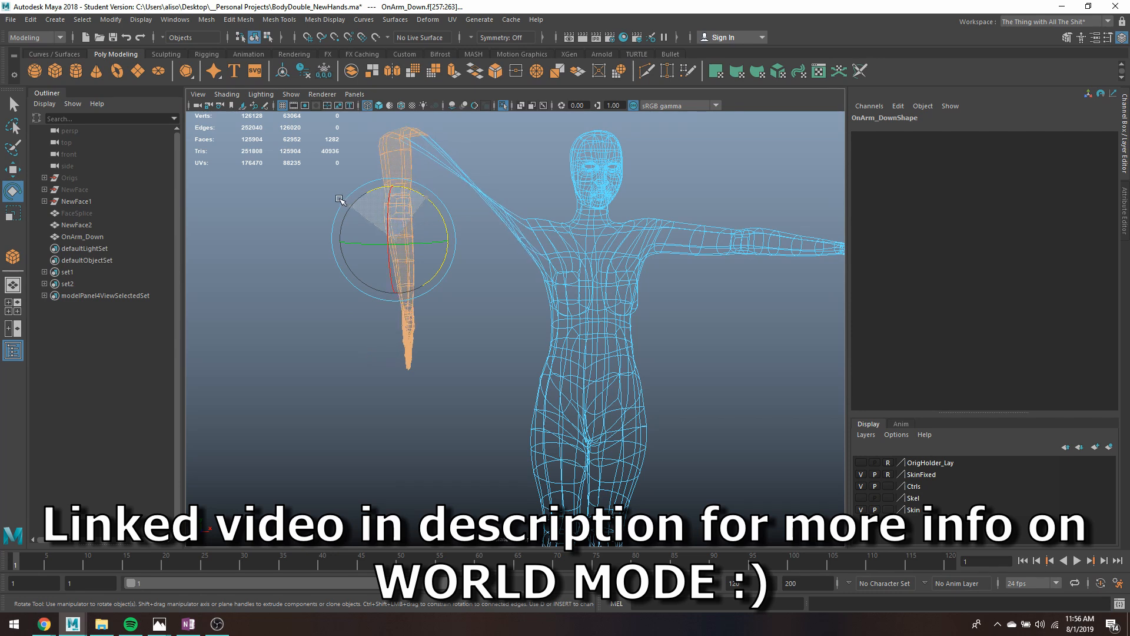
key("w")
left_click_drag(423, 240, 575, 271)
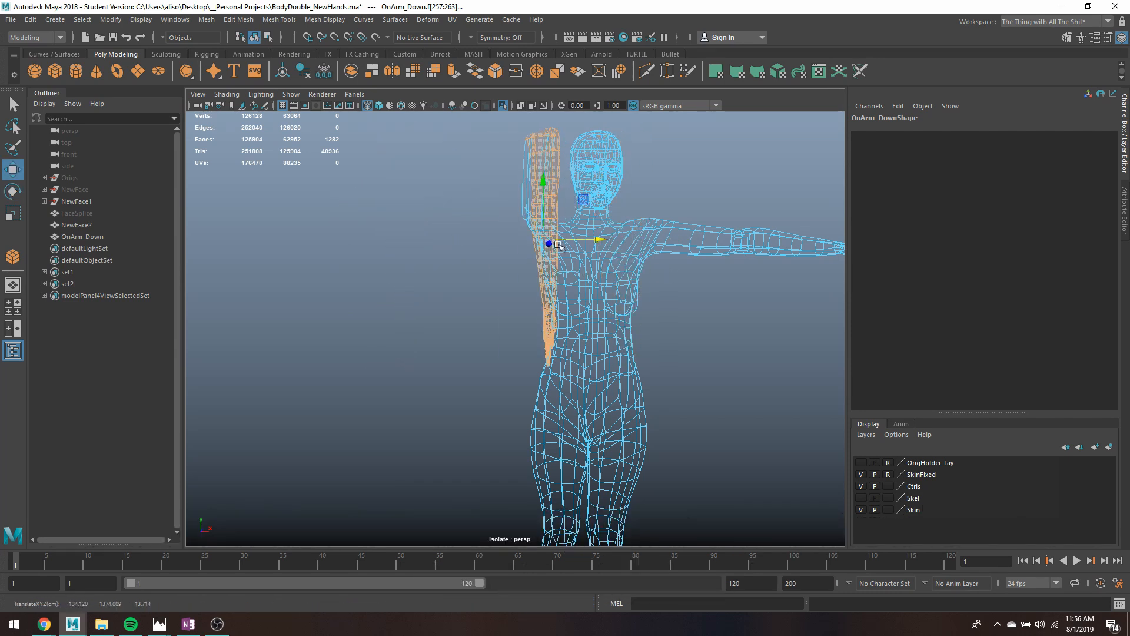
left_click_drag(542, 187, 543, 286)
key("ctrl+z")
key("ctrl+z")
key("ctrl+z")
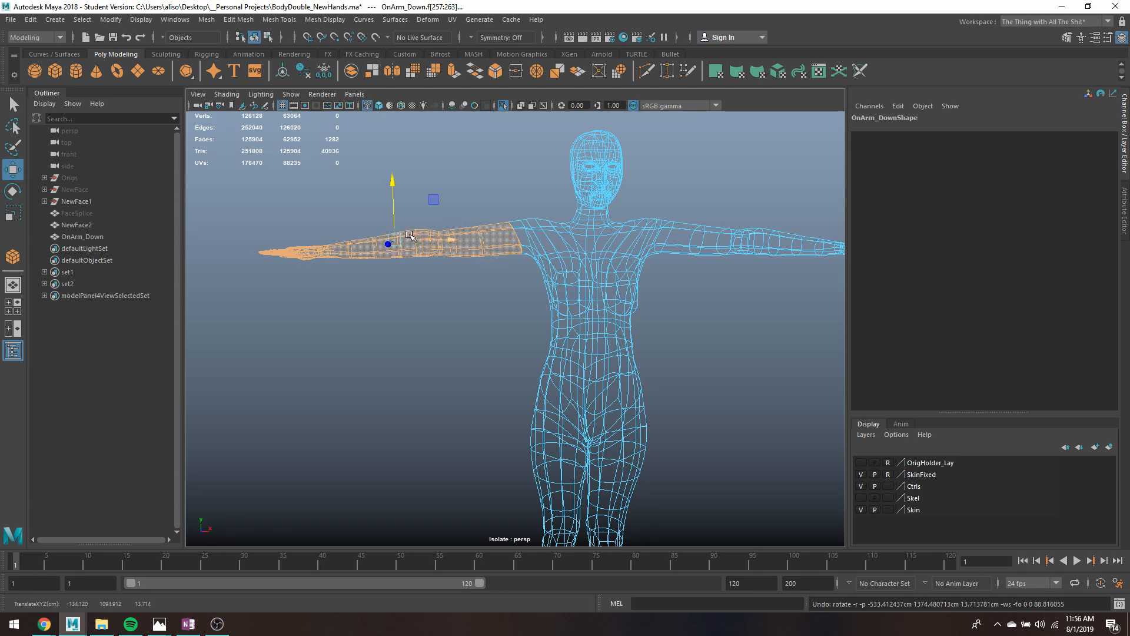
- Move the arm selection's pivot to the shoulder joint and rotate the arm down to the body's side
key("d")
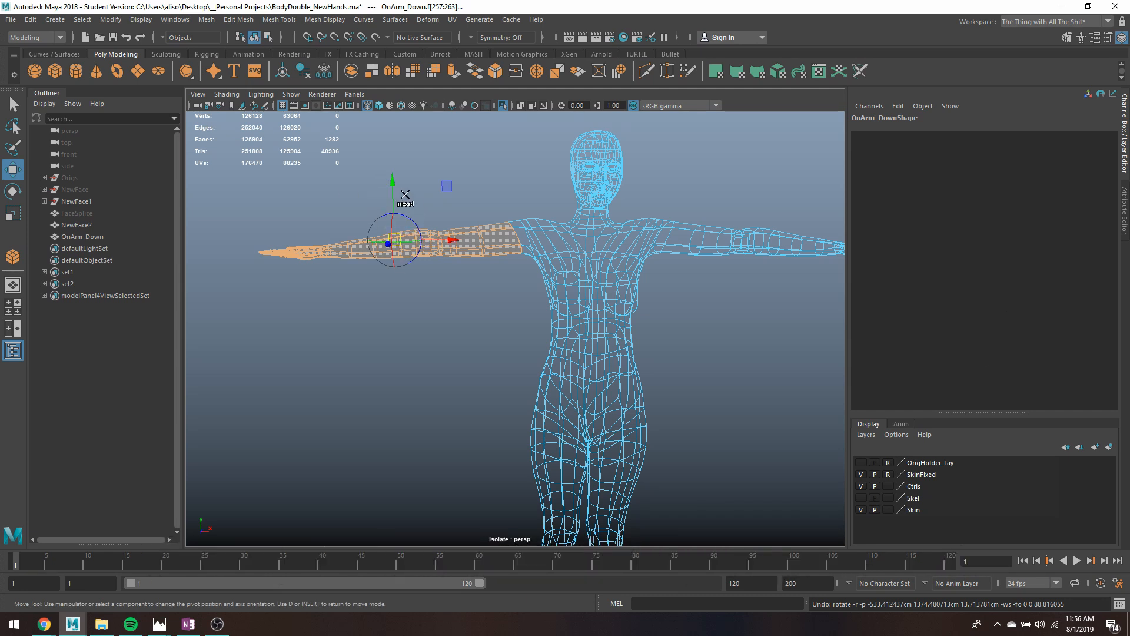
left_click_drag(450, 242, 587, 250)
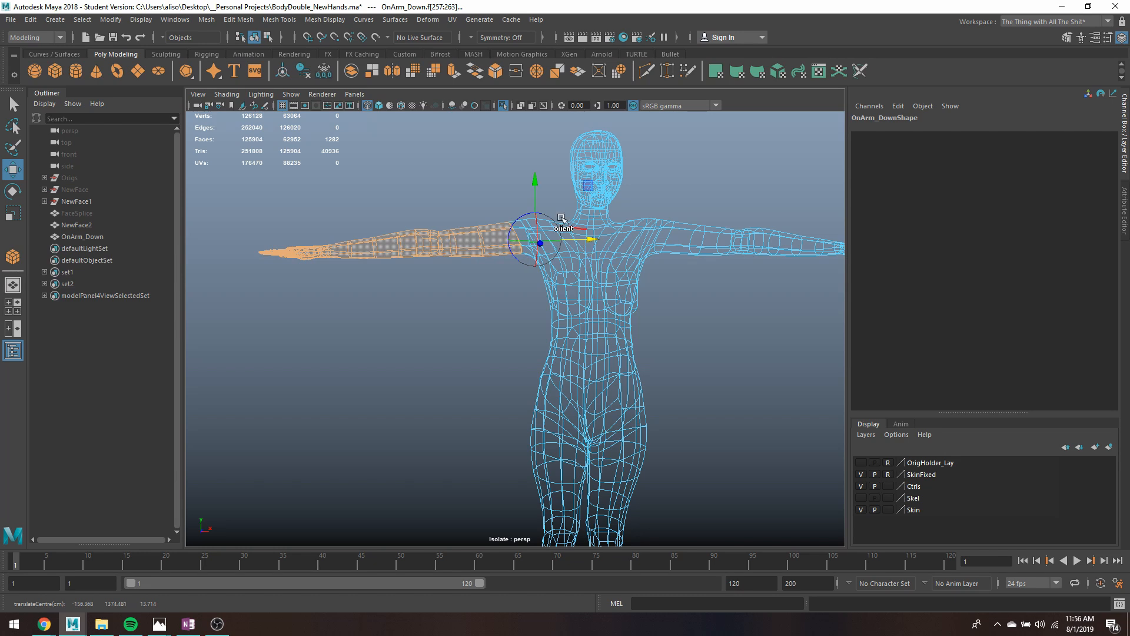
left_click_drag(537, 199, 487, 246)
key("e")
middle_click_drag(516, 326, 562, 310, "alt")
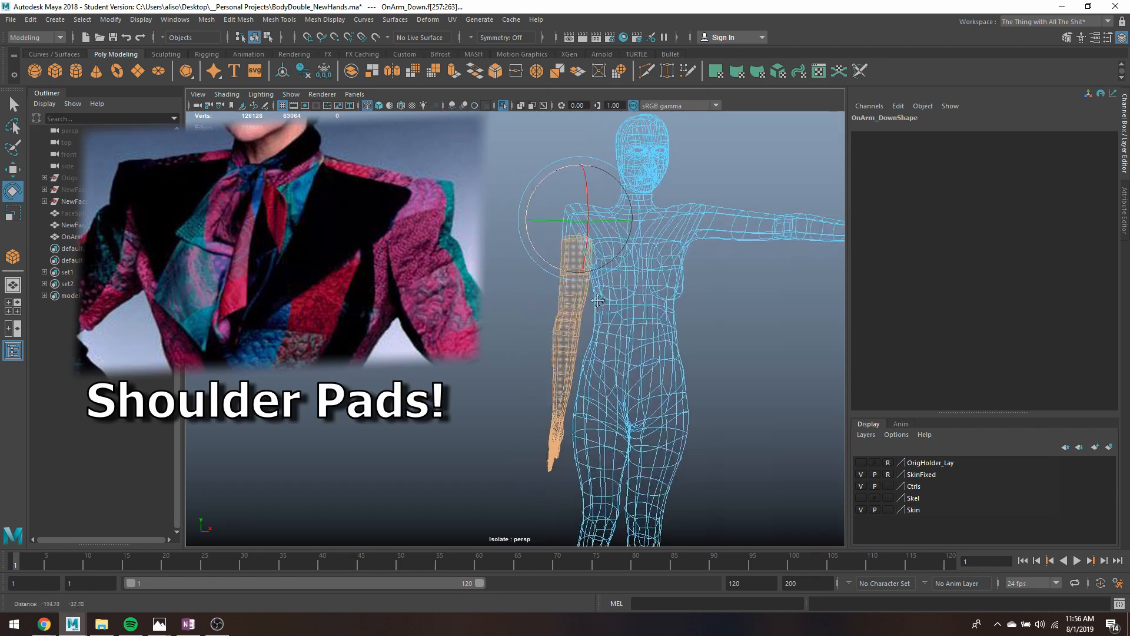
- Nudge the lowered arm slightly along X with the Move tool
left_click_drag(563, 310, 575, 321, "alt")
key("w")
left_click_drag(602, 222, 598, 223)
- Select the vertex loop around the upper arm at the armpit and smooth it with Average Vertices
key("q")
scroll(590, 245, "up", 3)
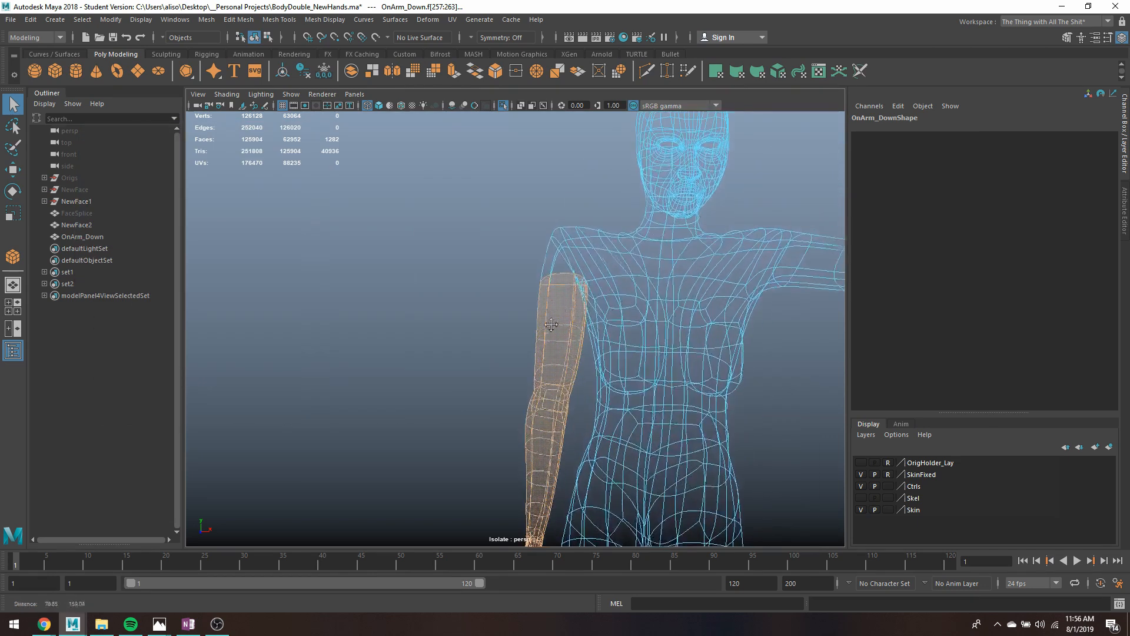
right_click_drag(562, 281, 545, 236)
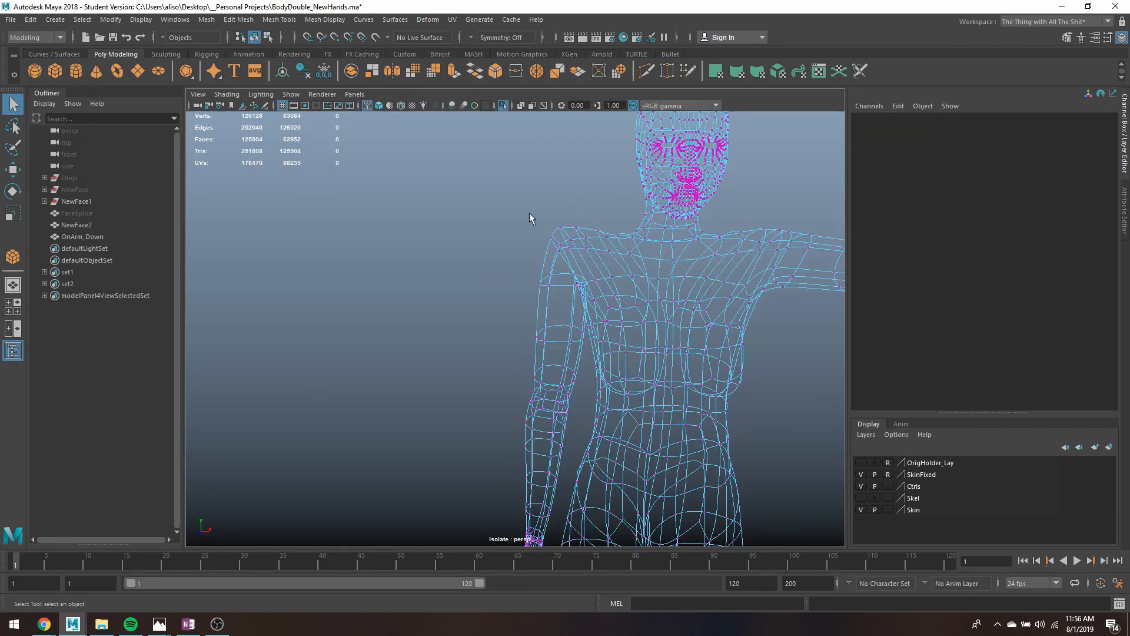
left_click(548, 285)
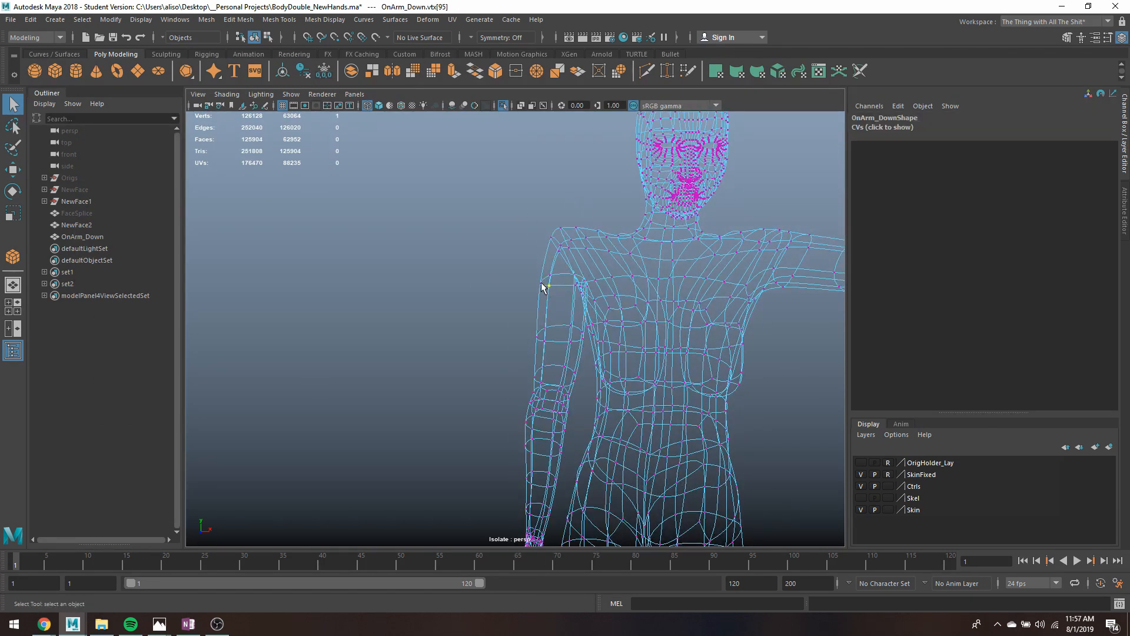
double_click(541, 281, "shift")
left_click(250, 21)
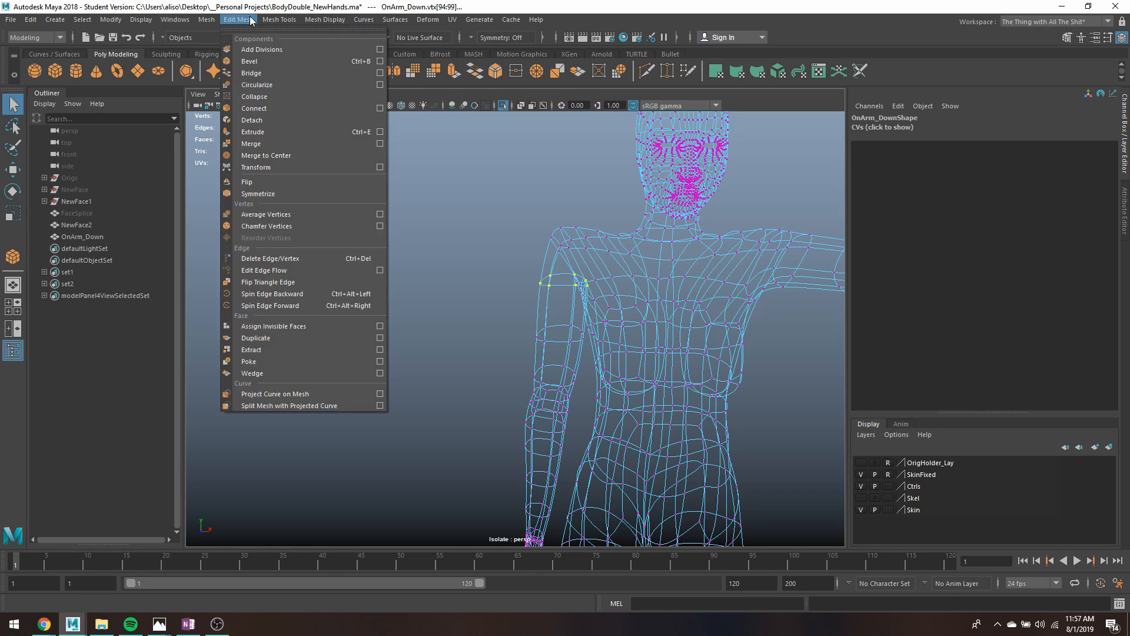
left_click(279, 214)
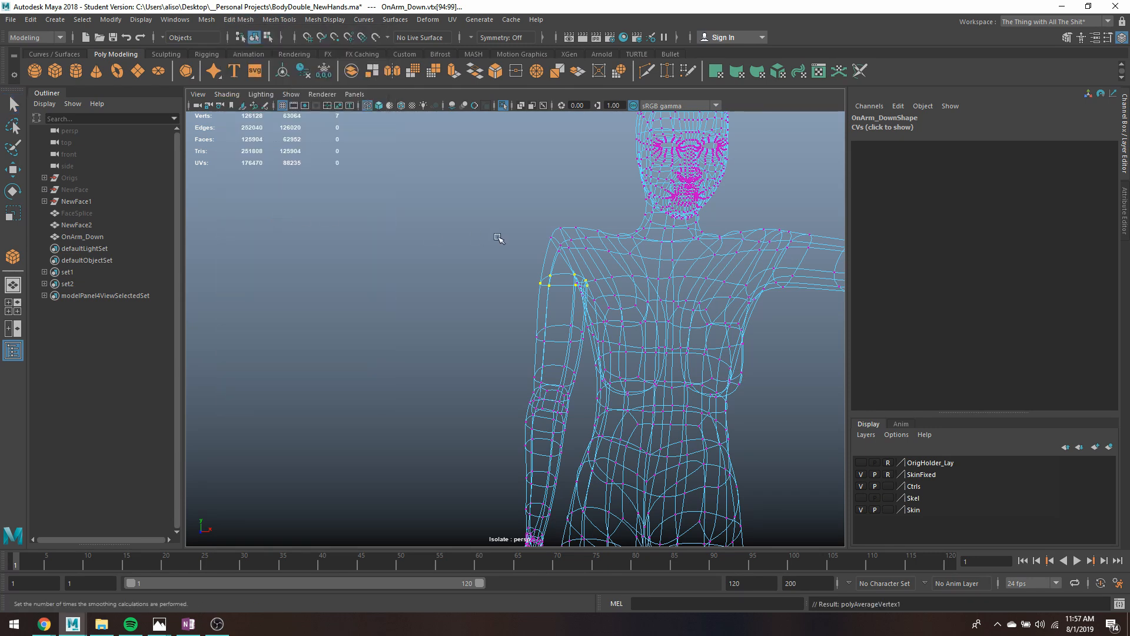
- Select the vertices on top of the lowered arm's shoulder and repeat Average Vertices on them twice
left_click_drag(524, 198, 595, 266)
key("g")
key("g")
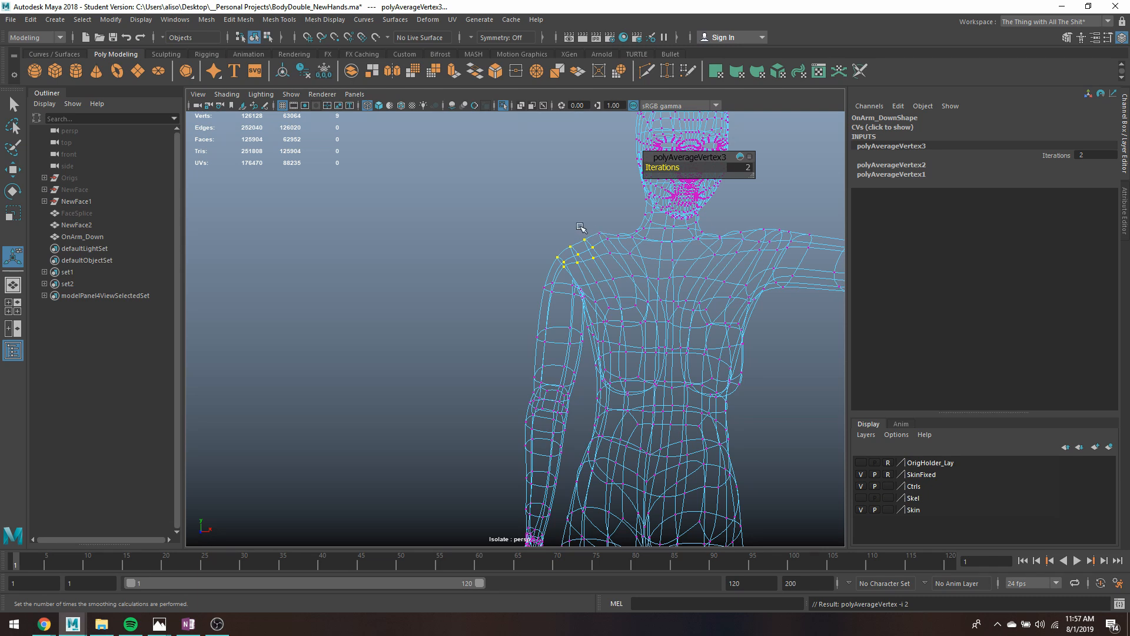
- Select the few vertices at the peak of the lowered arm's shoulder, adjust them with the Move tool and repeat Average Vertices
mouse_move(566, 234)
left_mouse_down()
mouse_move(596, 248)
mouse_move(578, 214)
left_mouse_up()
key("w")
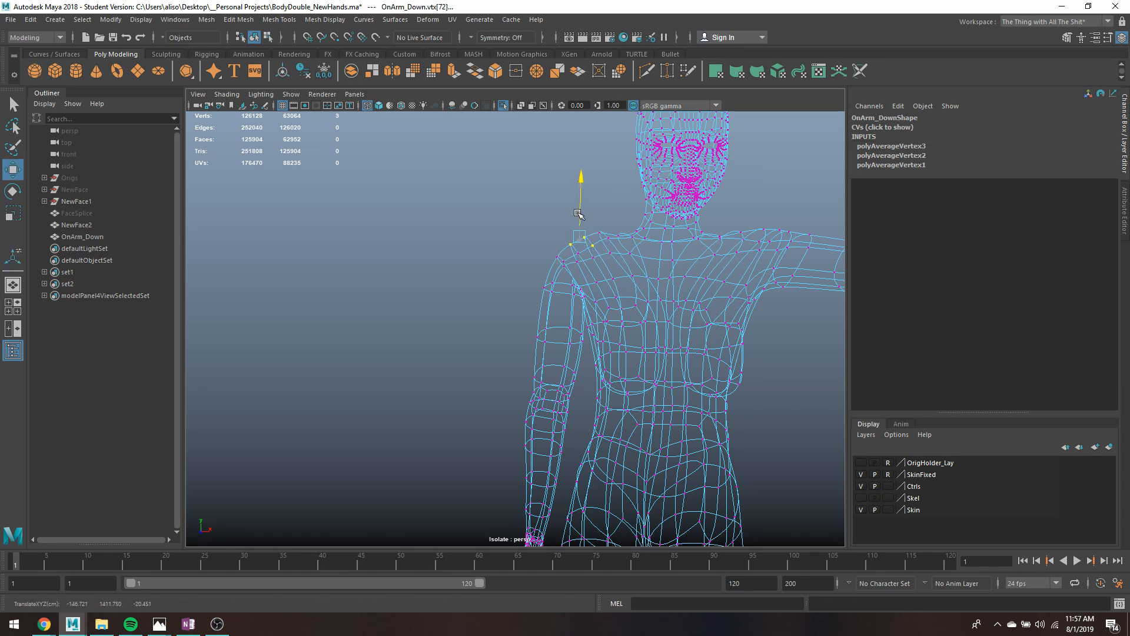
key("q")
key("g")
middle_click_drag(619, 257, 588, 199, "alt")
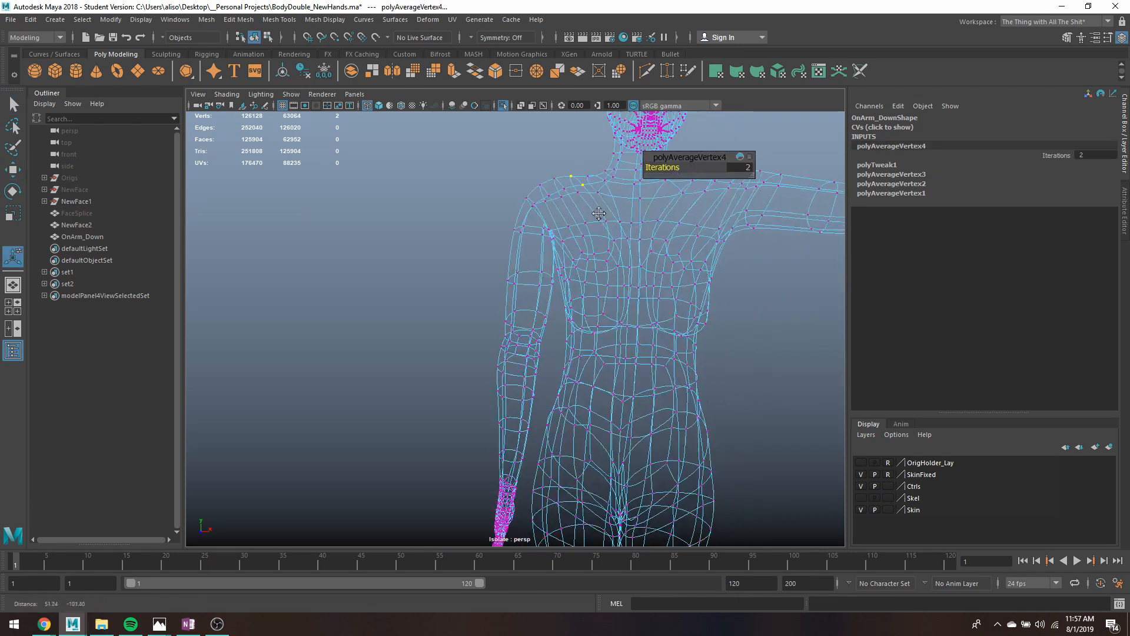
- Leave vertex editing on the body mesh and clear the selection
key("q")
left_click_drag(562, 168, 584, 187)
key("F8")
left_click(472, 229)
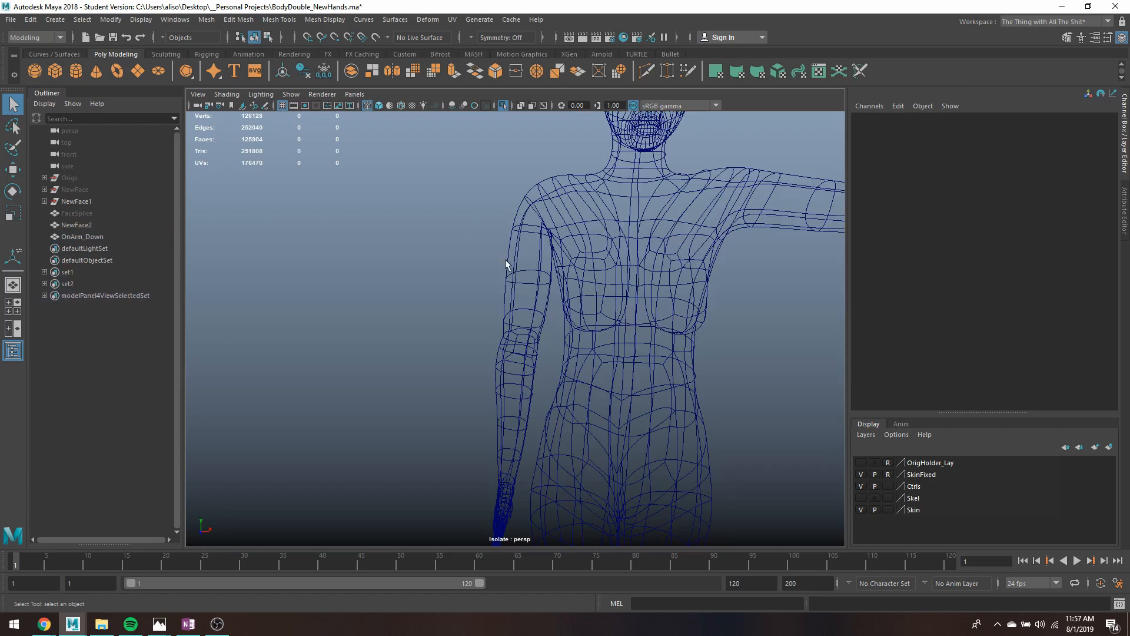
- Select all faces of the lowered arm and move their pivot up to the shoulder joint, nudging it slightly along X
right_click_drag(522, 241, 520, 258)
left_click_drag(462, 262, 546, 369)
right_click_drag(536, 279, 534, 303)
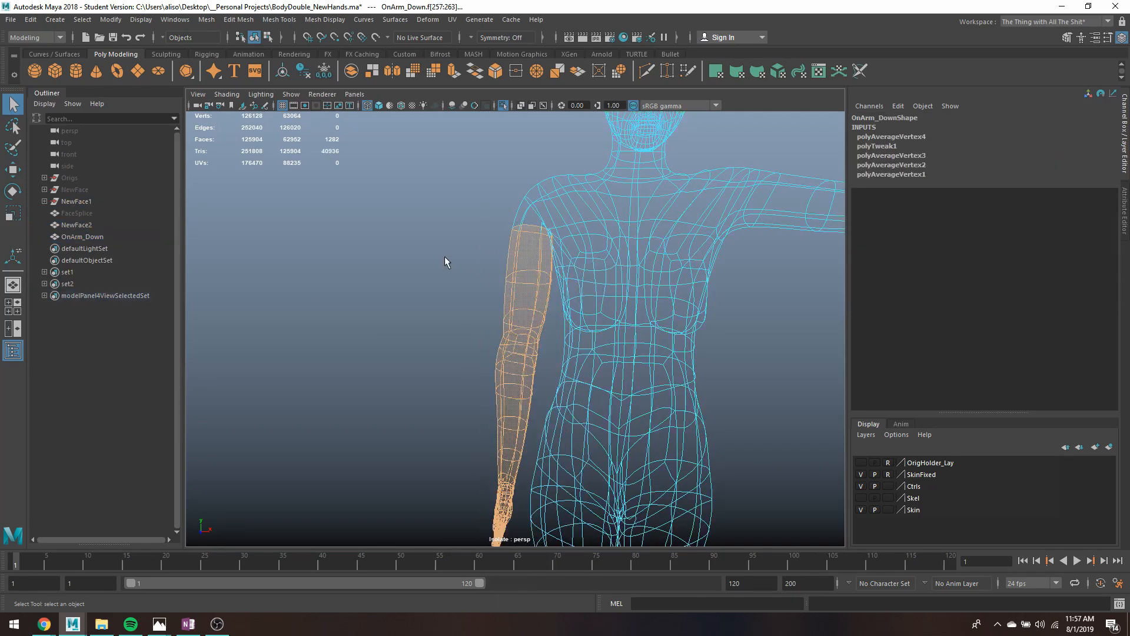
key("e")
key("d")
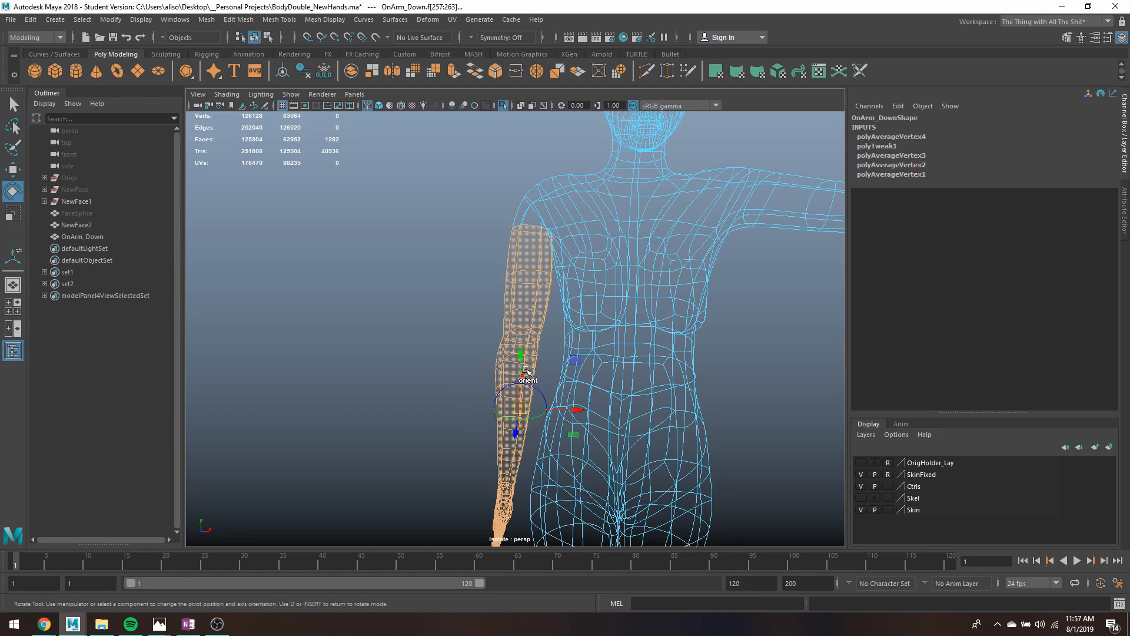
left_click_drag(521, 361, 525, 171)
left_click_drag(579, 219, 583, 219)
key("w")
key("q")
- Return to object selection with the whole OnArm_Down mesh selected and examine the lowered arm against the body
right_click_drag(536, 198, 577, 167)
left_click(523, 197)
key("w")
key("q")
scroll(629, 246, "down", 5)
middle_click_drag(658, 326, 643, 287, "alt")
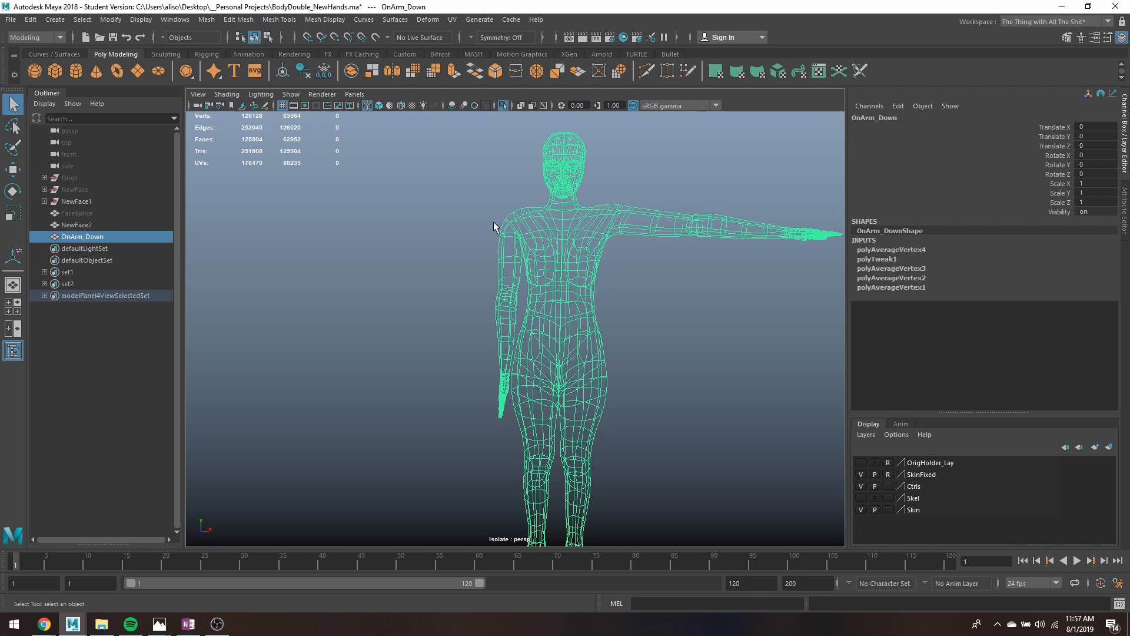
scroll(552, 221, "up", 2)
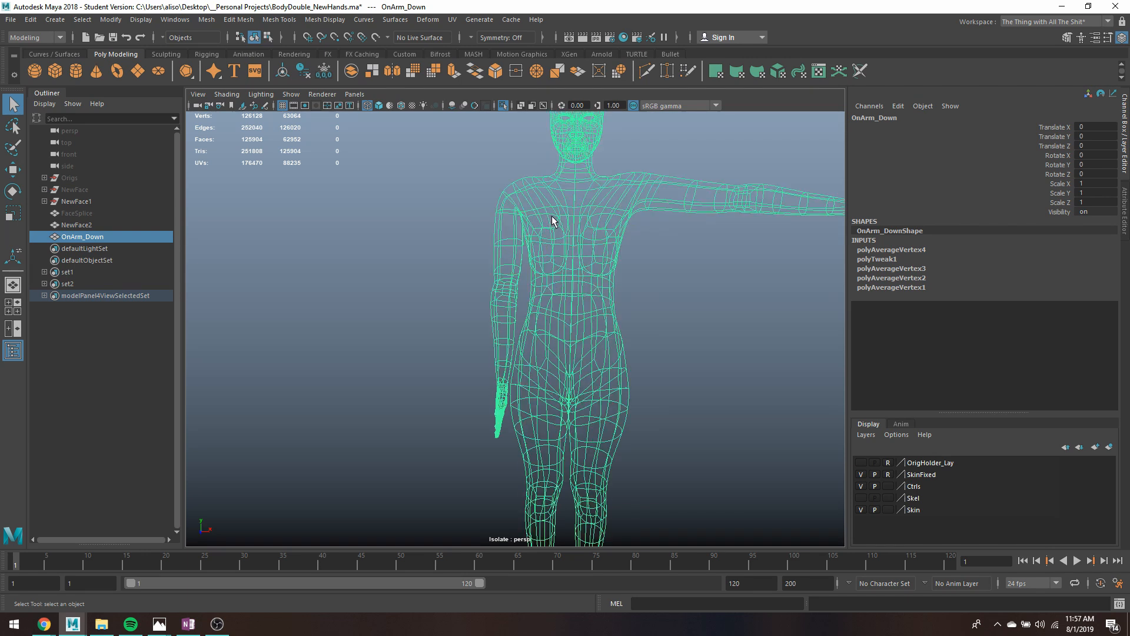